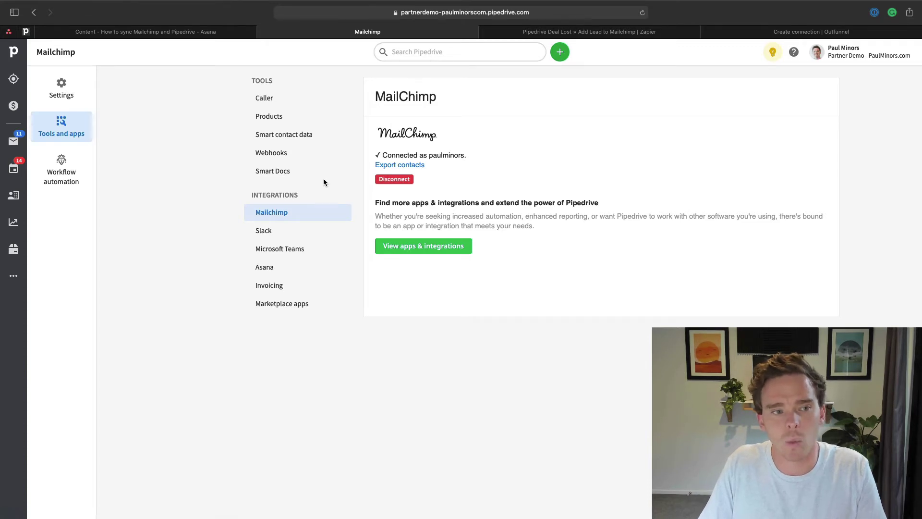
Preview exporting the six Customer-filtered people to the second newsletter MailChimp audience, then cancel.
{"action": "left_click", "coordinate": [13, 196]}
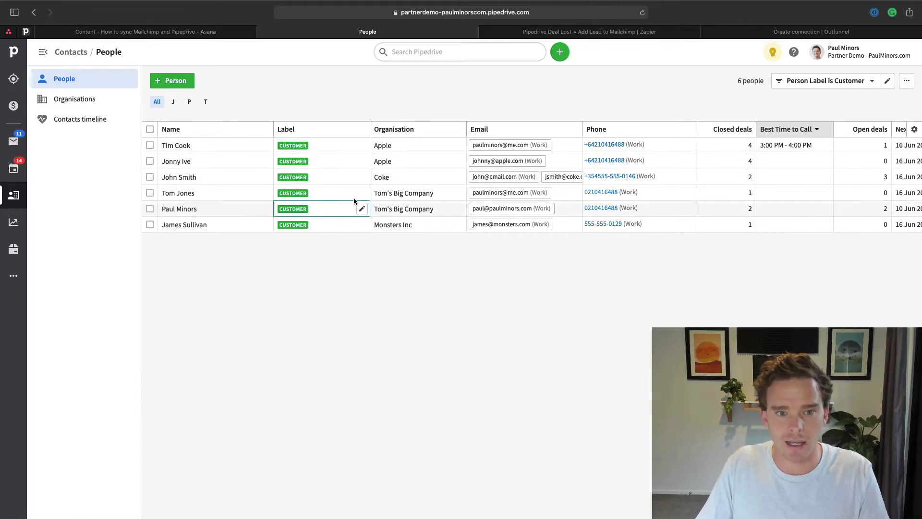
{"action": "left_click", "coordinate": [904, 83]}
{"action": "left_click", "coordinate": [879, 185]}
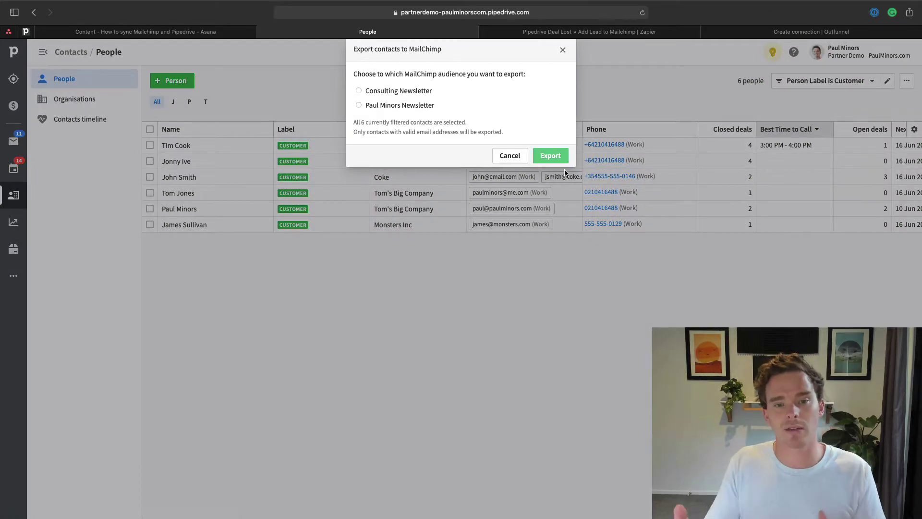
{"action": "left_click", "coordinate": [419, 106]}
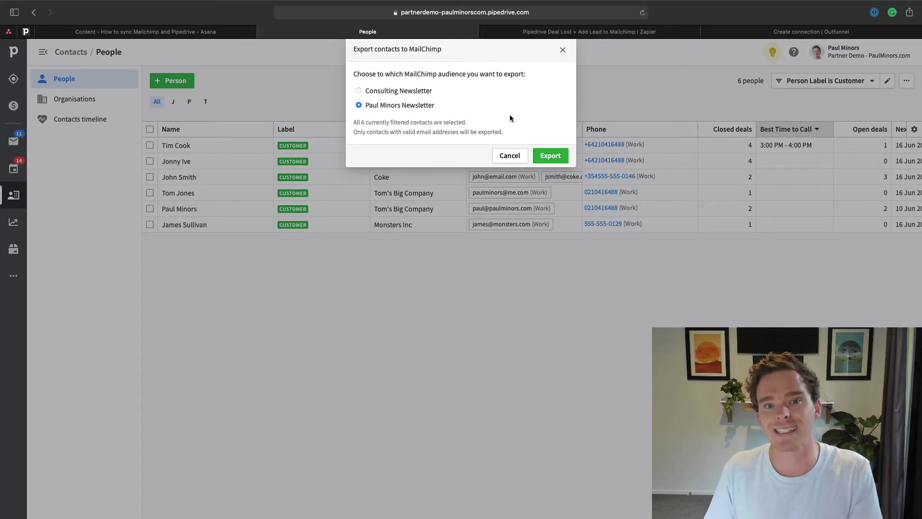
{"action": "left_click", "coordinate": [562, 50]}
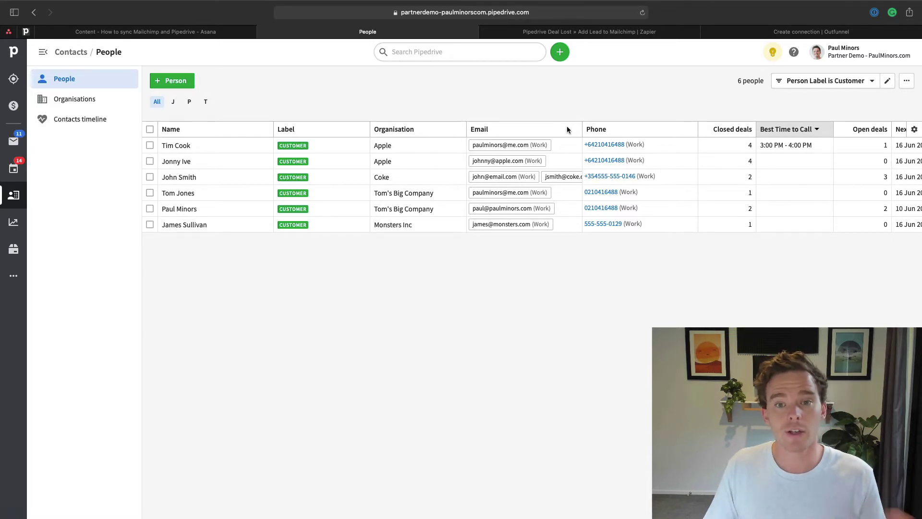
Review the Pipedrive Deal Lost trigger's filter options in Zapier, keeping All Lost Deals.
{"action": "left_click", "coordinate": [615, 36]}
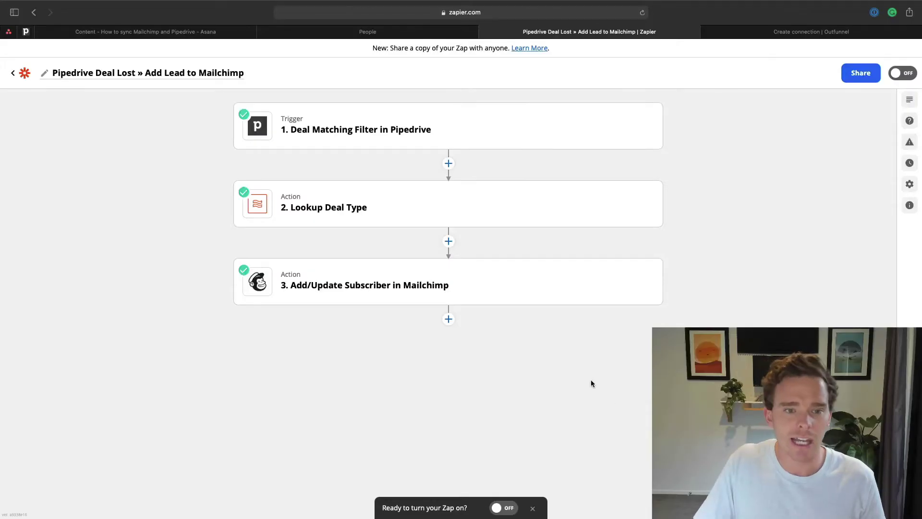
{"action": "left_click", "coordinate": [411, 129]}
{"action": "left_click", "coordinate": [340, 166]}
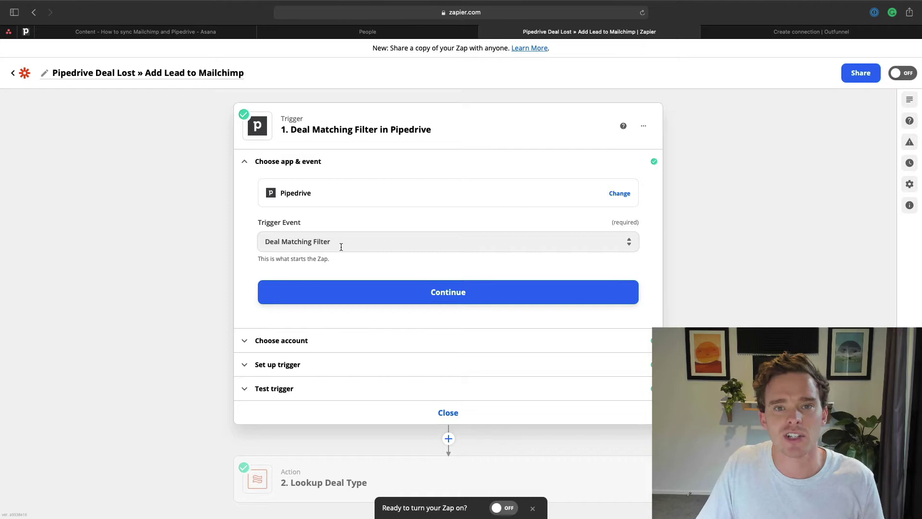
{"action": "left_click", "coordinate": [300, 363]}
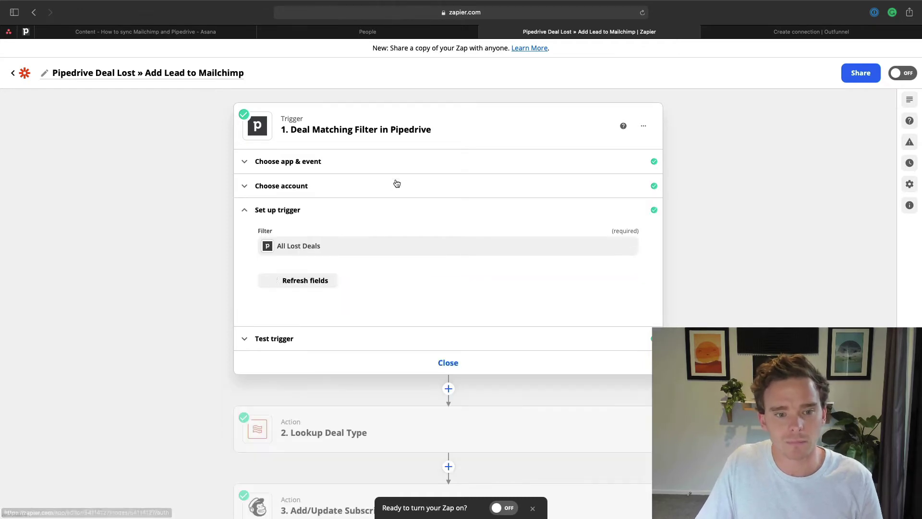
{"action": "left_click", "coordinate": [322, 248]}
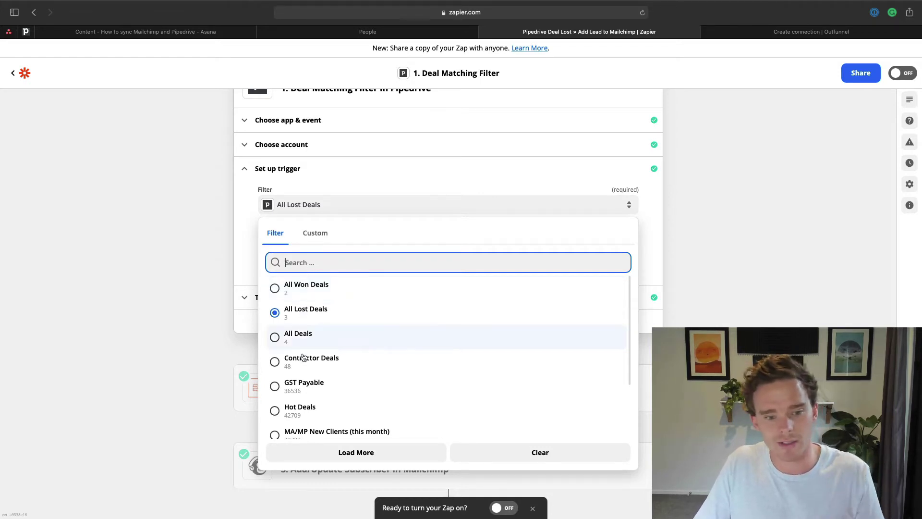
{"action": "scroll", "coordinate": [325, 352], "scroll_direction": "down", "scroll_amount": 3}
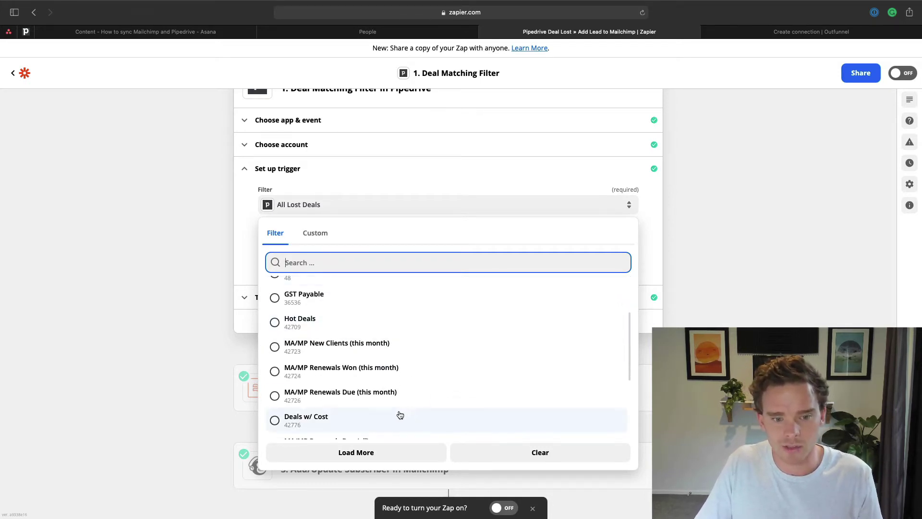
{"action": "scroll", "coordinate": [397, 413], "scroll_direction": "up", "scroll_amount": 4}
{"action": "left_click", "coordinate": [110, 244]}
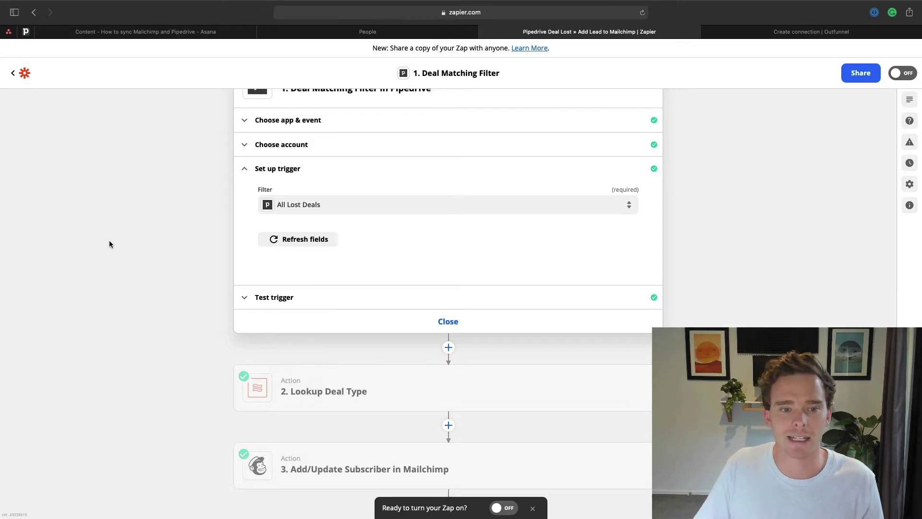
Inspect the Lookup Deal Type table for keys 17, 18 and 19, then return to the Pipedrive contact.
{"action": "left_click", "coordinate": [439, 320]}
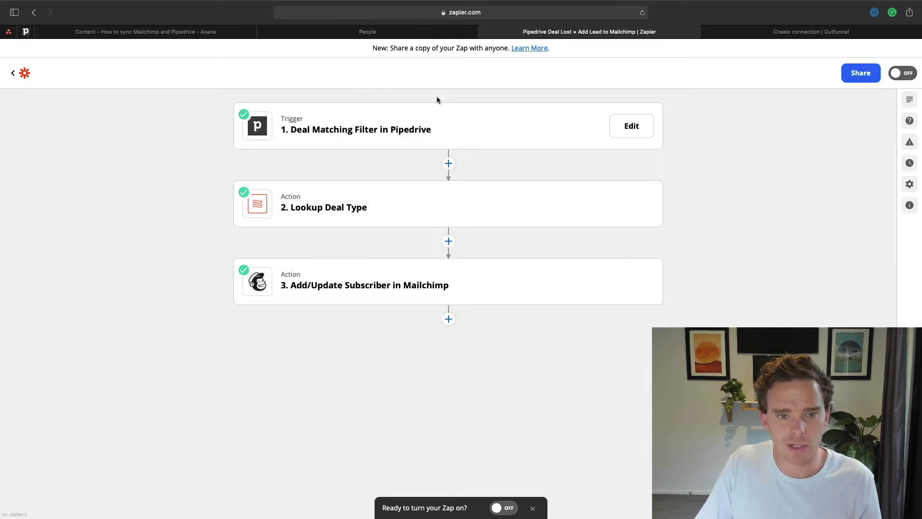
{"action": "left_click", "coordinate": [355, 210]}
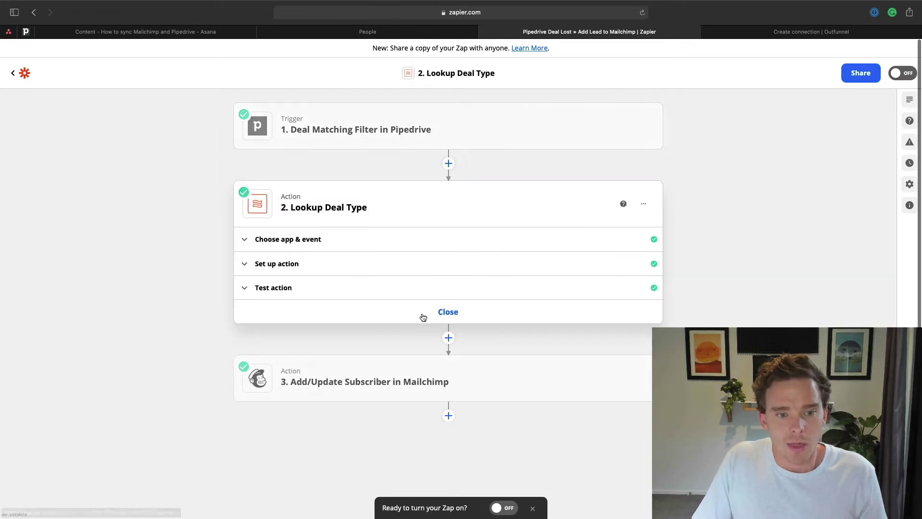
{"action": "left_click", "coordinate": [313, 265]}
{"action": "scroll", "coordinate": [406, 302], "scroll_direction": "down", "scroll_amount": 3}
{"action": "scroll", "coordinate": [405, 302], "scroll_direction": "up", "scroll_amount": 1}
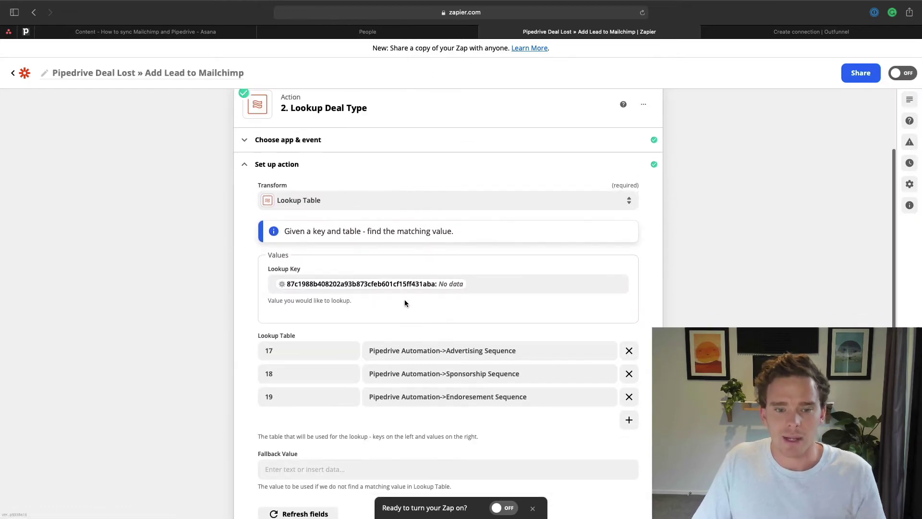
{"action": "scroll", "coordinate": [404, 299], "scroll_direction": "down", "scroll_amount": 3}
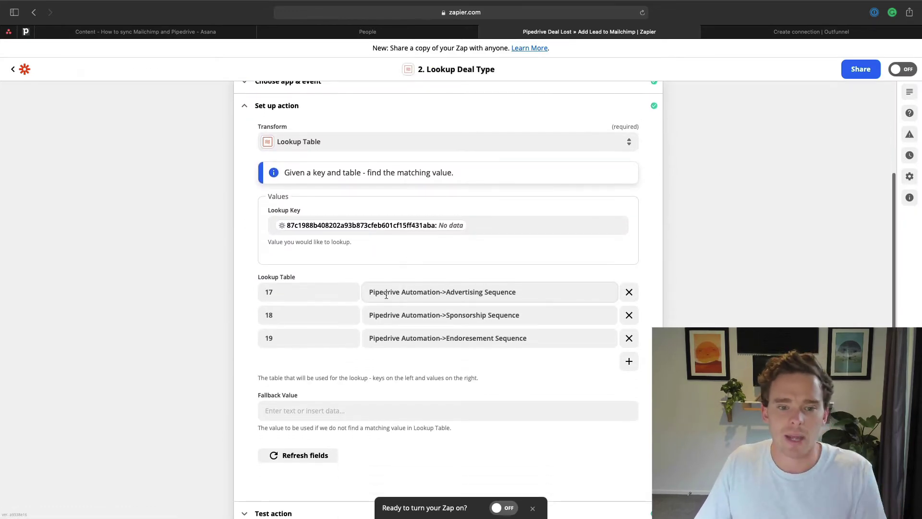
{"action": "left_click_drag", "start_coordinate": [283, 292], "coordinate": [259, 292]}
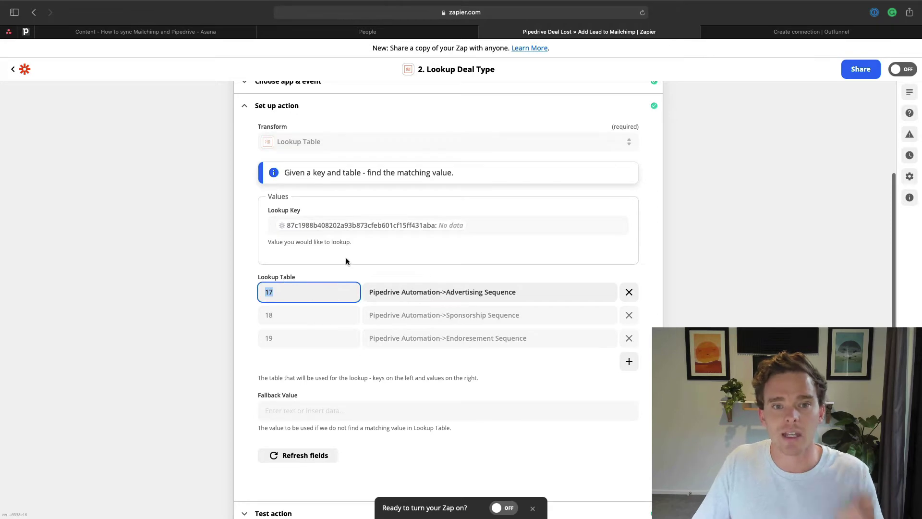
{"action": "left_click", "coordinate": [368, 31]}
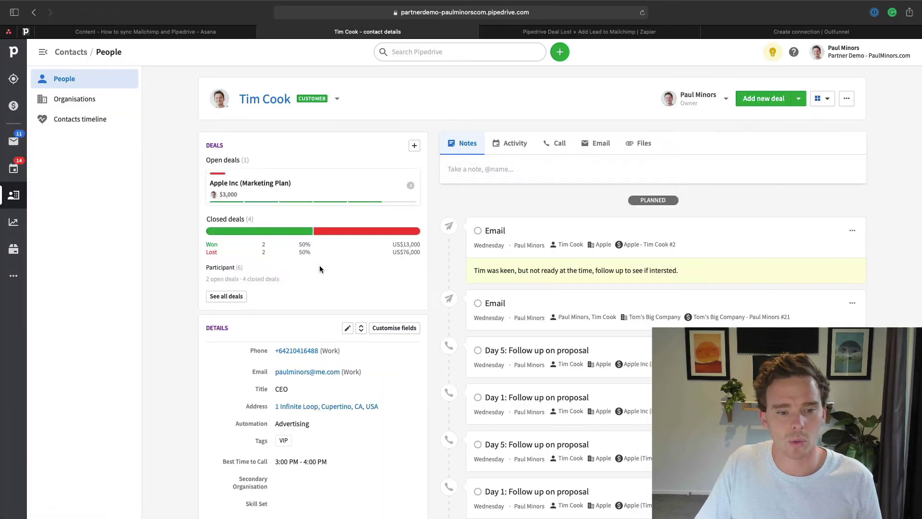
Check the contact's tag suggestions while keeping only VIP, then go back to the Zapier lookup table.
{"action": "scroll", "coordinate": [320, 269], "scroll_direction": "down", "scroll_amount": 5}
{"action": "left_click", "coordinate": [414, 282]}
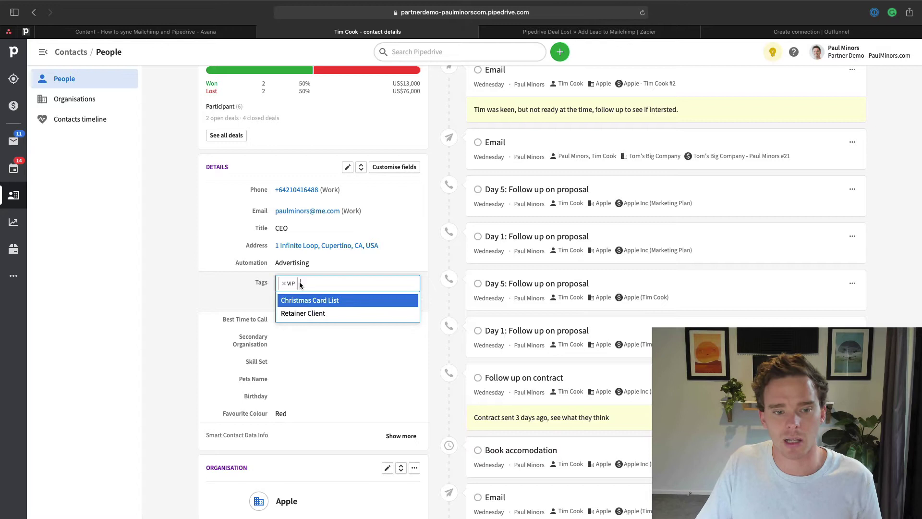
{"action": "left_click", "coordinate": [383, 301]}
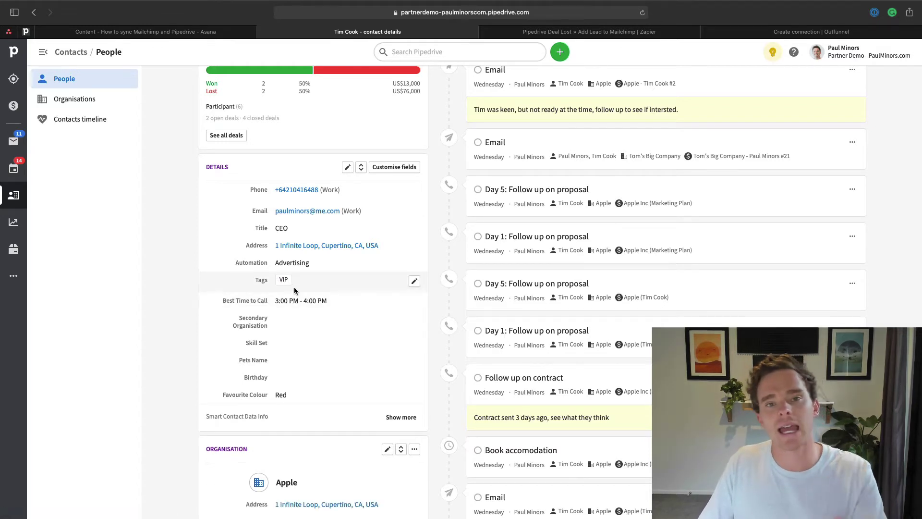
{"action": "left_click", "coordinate": [525, 34]}
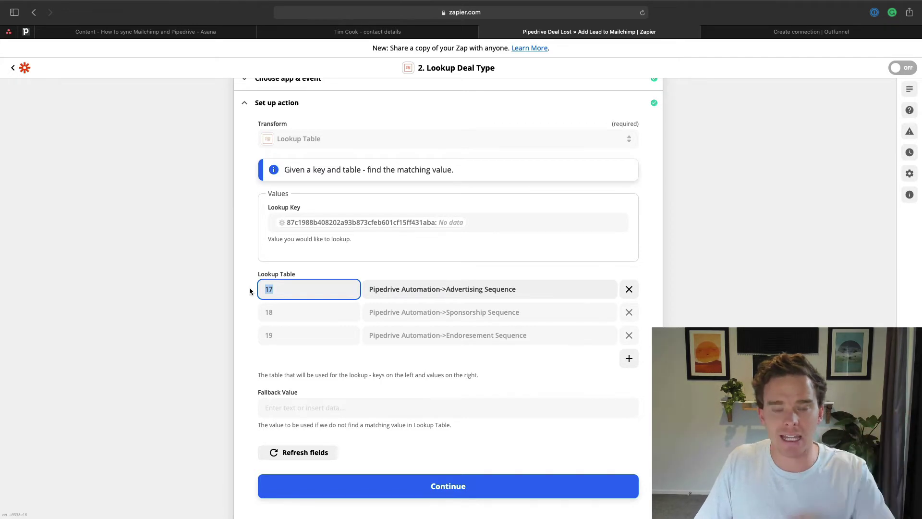
Inspect key 17's sequence value, then expand the Mailchimp Add/Update Subscriber step's app and event.
{"action": "left_click", "coordinate": [429, 292]}
{"action": "left_click_drag", "start_coordinate": [518, 290], "coordinate": [354, 284]}
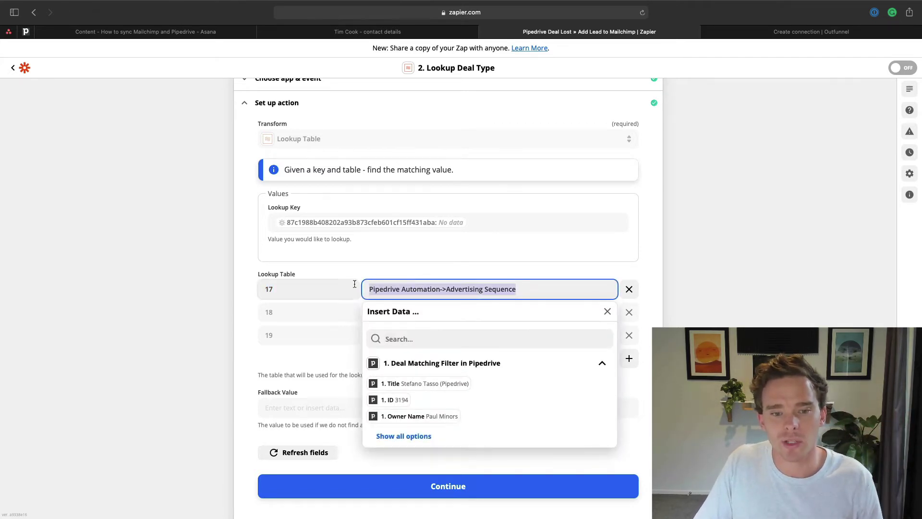
{"action": "left_click", "coordinate": [223, 313]}
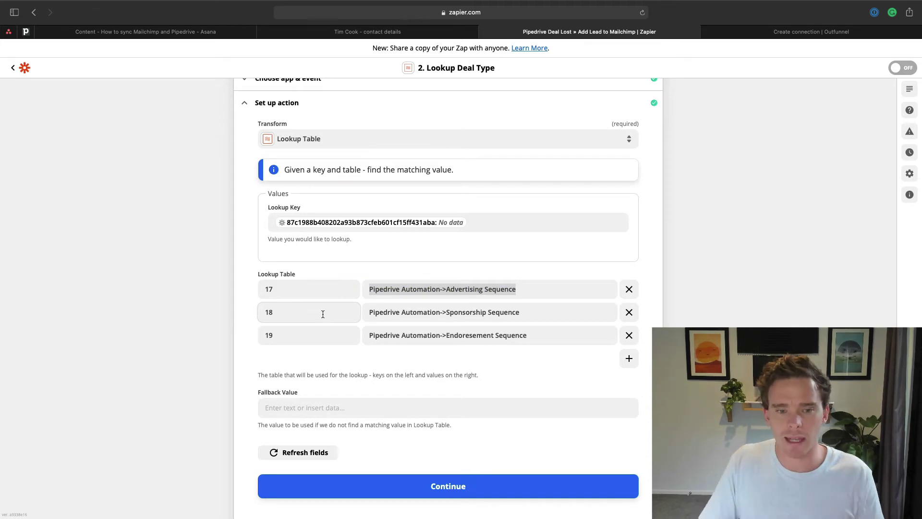
{"action": "scroll", "coordinate": [454, 387], "scroll_direction": "down", "scroll_amount": 5}
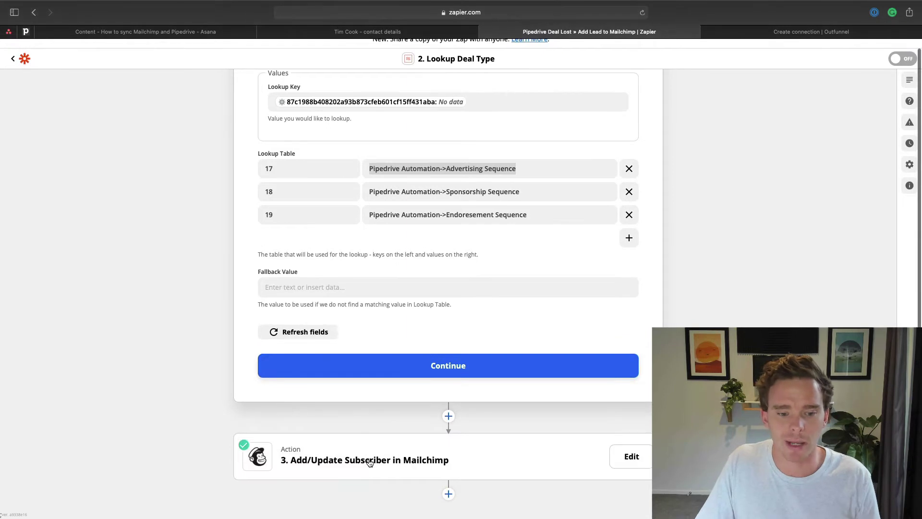
{"action": "left_click", "coordinate": [371, 464]}
{"action": "left_click", "coordinate": [350, 317]}
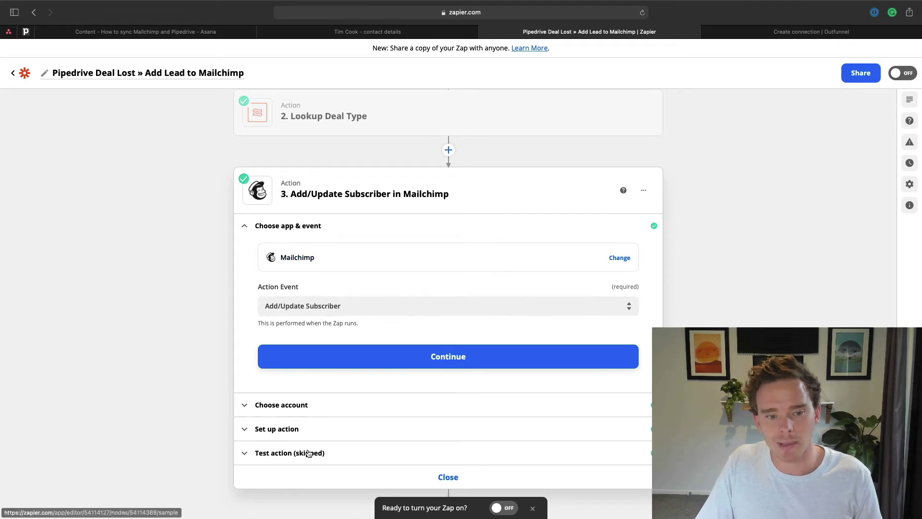
Reveal the Mailchimp subscriber setup fields and scroll through them.
{"action": "left_click", "coordinate": [294, 432]}
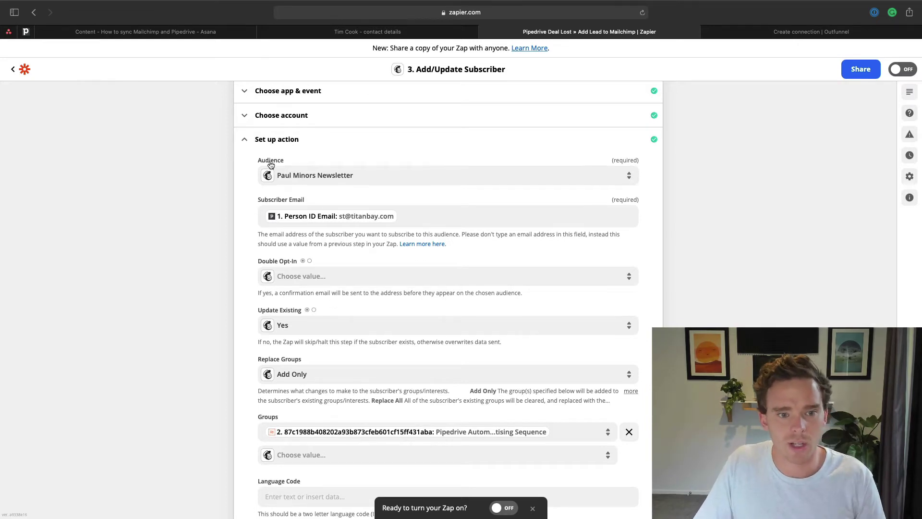
{"action": "scroll", "coordinate": [330, 177], "scroll_direction": "down", "scroll_amount": 1}
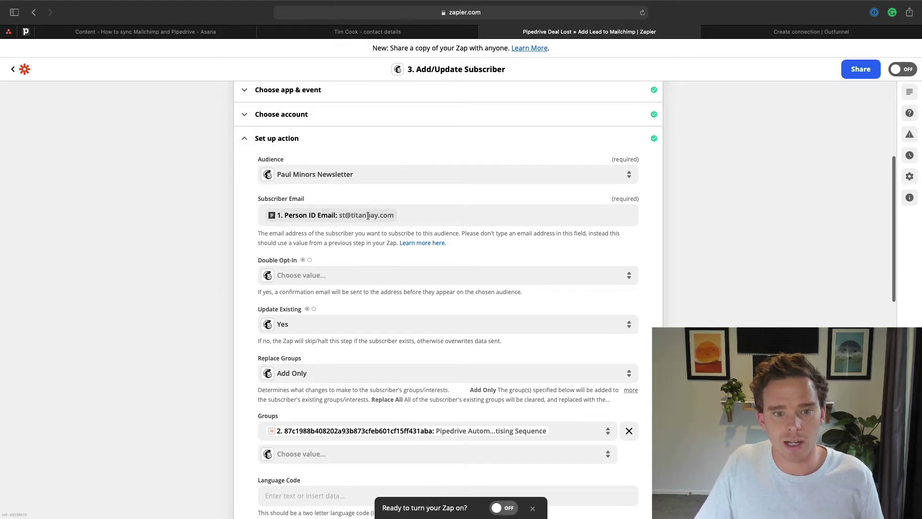
{"action": "scroll", "coordinate": [368, 262], "scroll_direction": "down", "scroll_amount": 5}
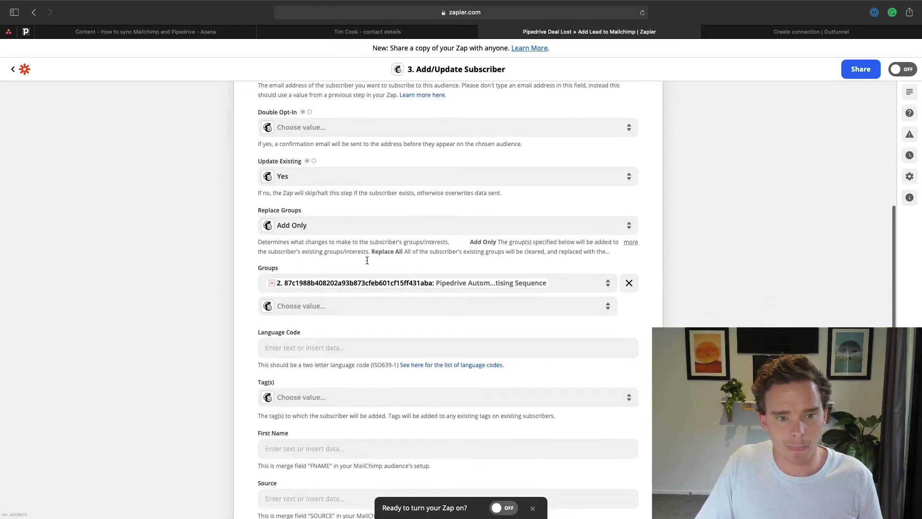
{"action": "scroll", "coordinate": [367, 262], "scroll_direction": "up", "scroll_amount": 8}
{"action": "scroll", "coordinate": [365, 263], "scroll_direction": "down", "scroll_amount": 3}
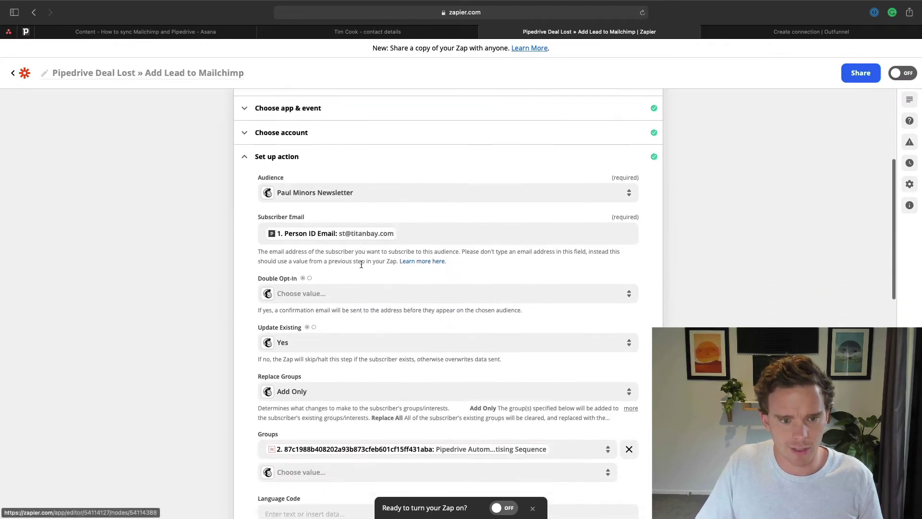
{"action": "scroll", "coordinate": [362, 267], "scroll_direction": "down", "scroll_amount": 10}
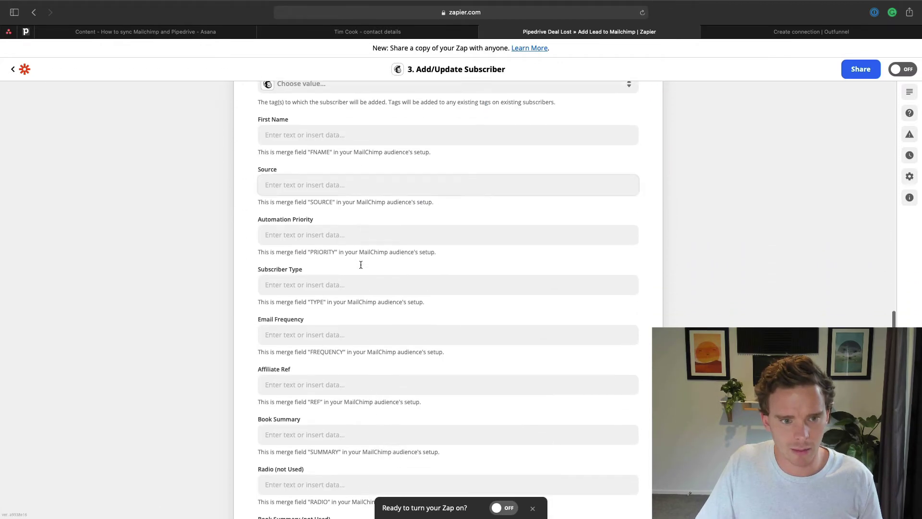
{"action": "scroll", "coordinate": [360, 265], "scroll_direction": "up", "scroll_amount": 2}
Fill First Name with the Pipedrive deal's Owner Name, found by searching 'name'.
{"action": "left_click", "coordinate": [375, 191]}
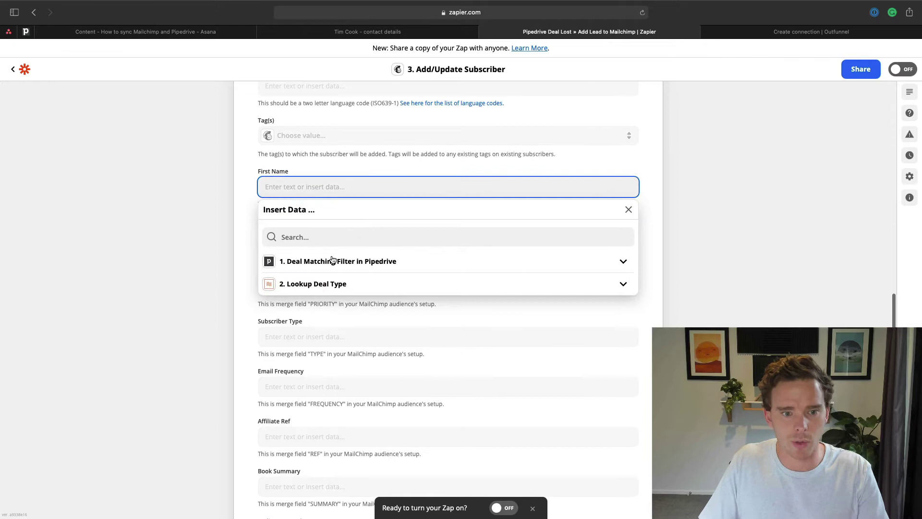
{"action": "type", "text": "name"}
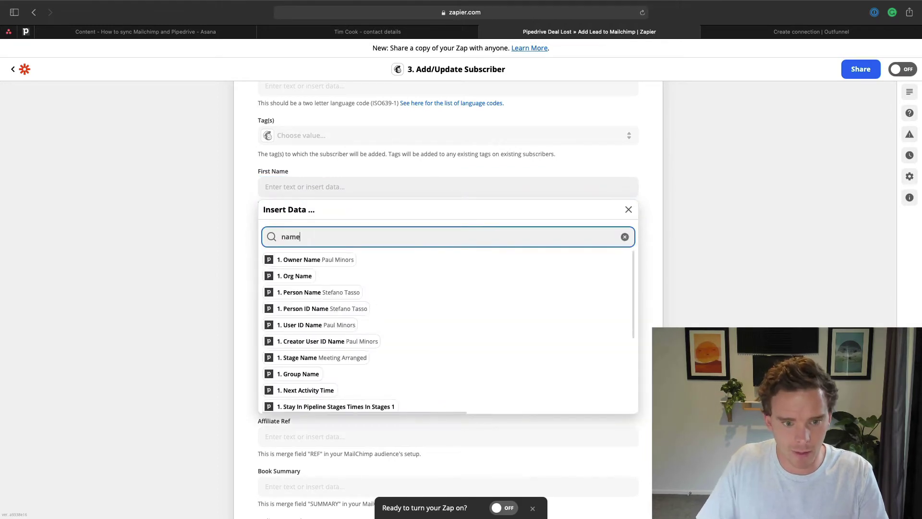
{"action": "left_click", "coordinate": [335, 260]}
{"action": "left_click", "coordinate": [337, 176]}
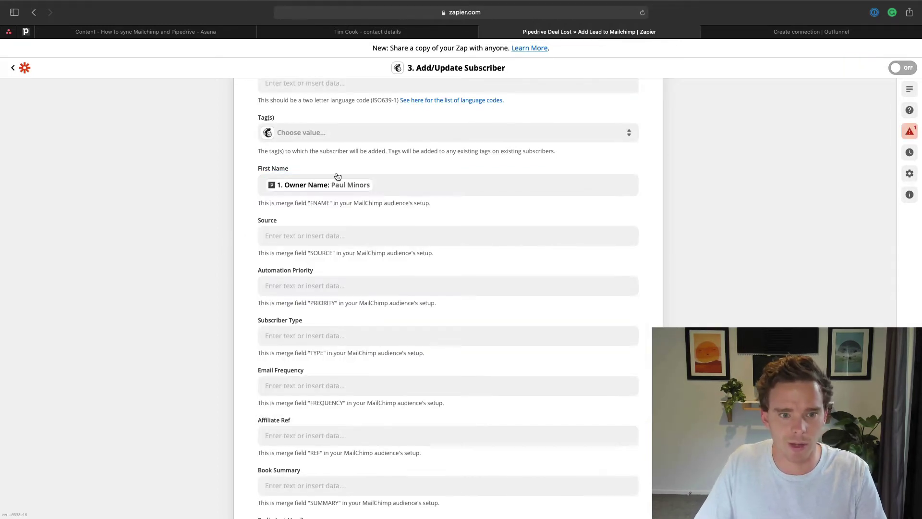
{"action": "scroll", "coordinate": [425, 277], "scroll_direction": "down", "scroll_amount": 5}
{"action": "scroll", "coordinate": [425, 278], "scroll_direction": "up", "scroll_amount": 15}
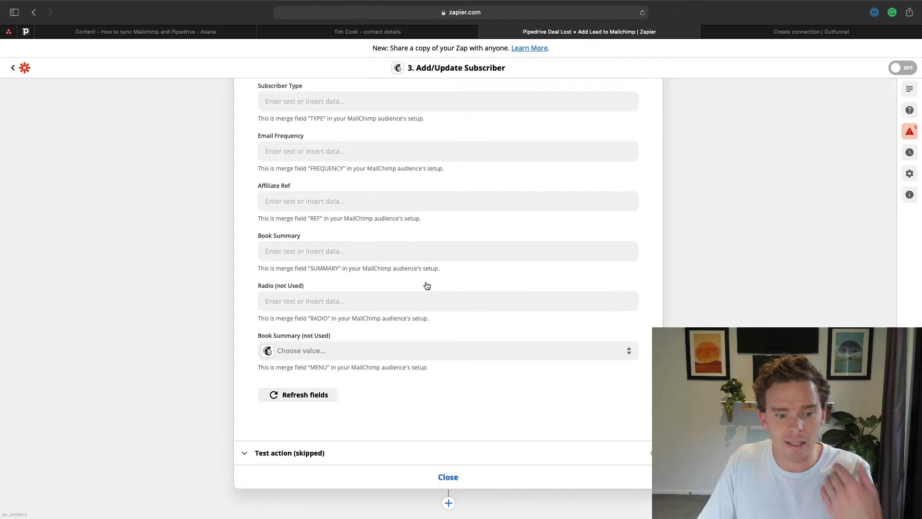
{"action": "scroll", "coordinate": [426, 287], "scroll_direction": "up", "scroll_amount": 2}
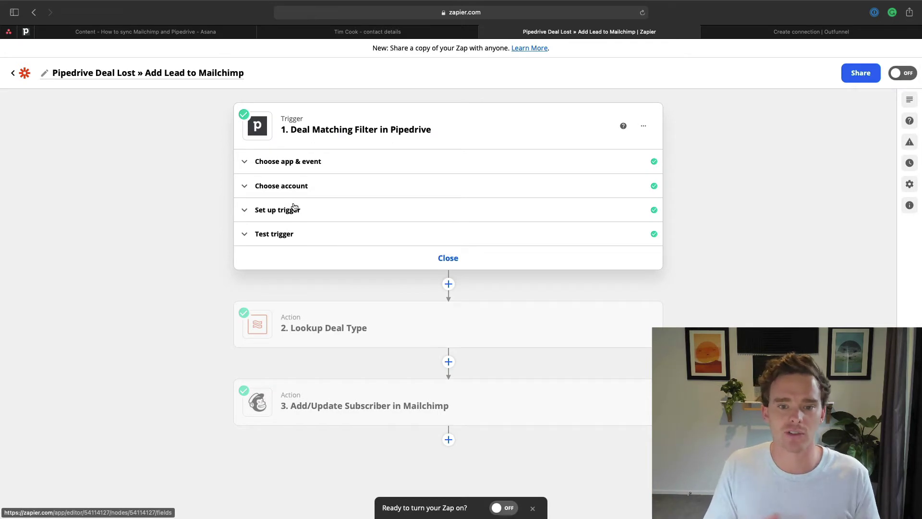
Collapse the Deal Matching Filter trigger panel so all three zap steps show collapsed.
{"action": "left_click", "coordinate": [447, 258]}
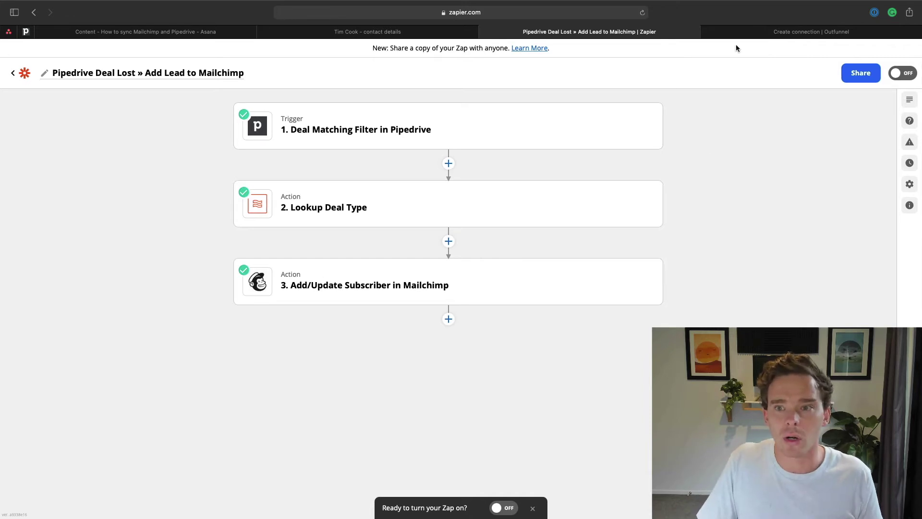
In Outfunnel, pick Pipedrive and then Mailchimp as the connection's two apps.
{"action": "left_click", "coordinate": [769, 32]}
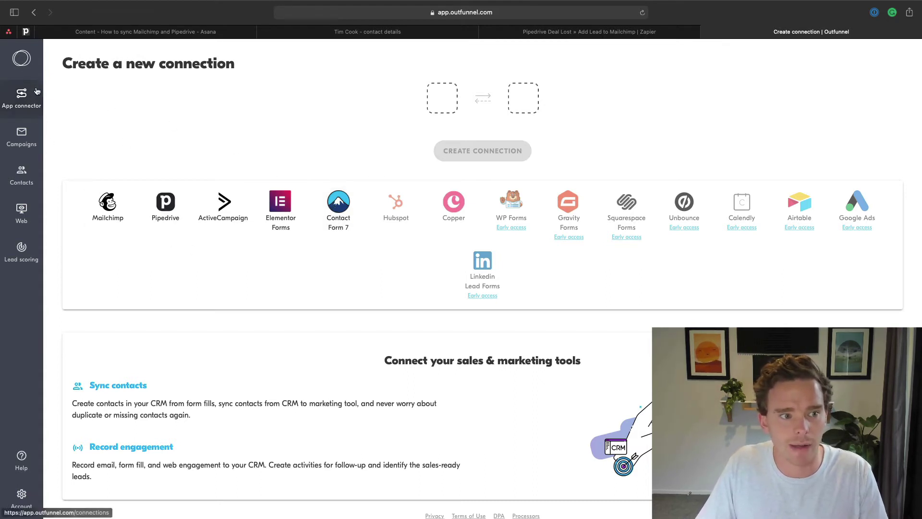
{"action": "left_click", "coordinate": [167, 211]}
{"action": "left_click", "coordinate": [107, 205]}
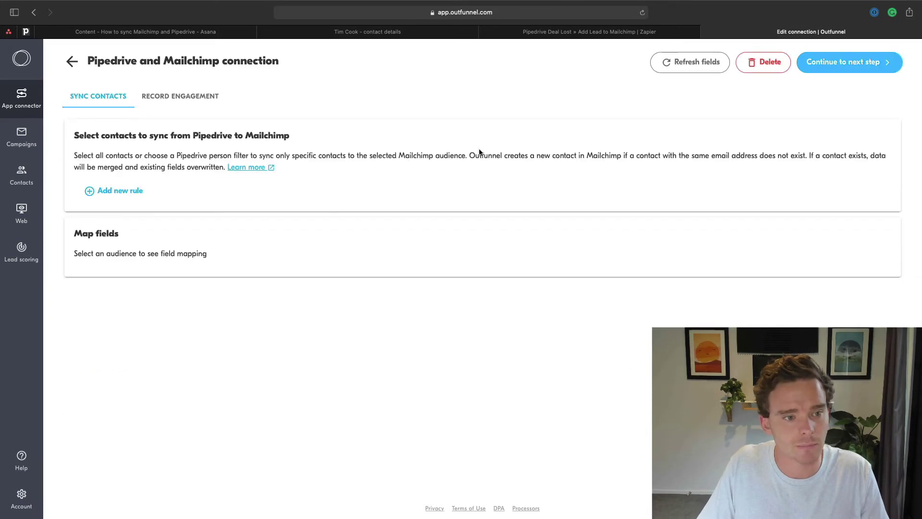
Add a sync rule sending High-Value Clients to the 149-subscriber newsletter audience.
{"action": "left_click", "coordinate": [122, 191]}
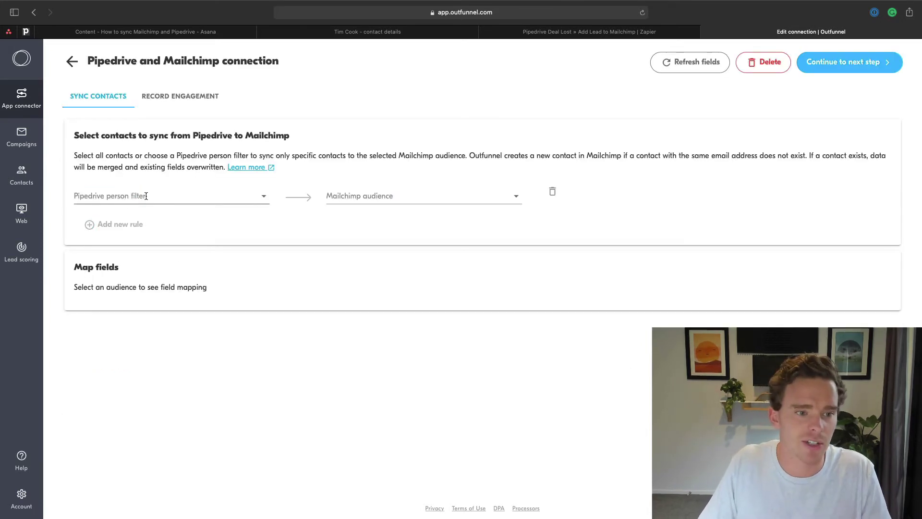
{"action": "left_click", "coordinate": [163, 196]}
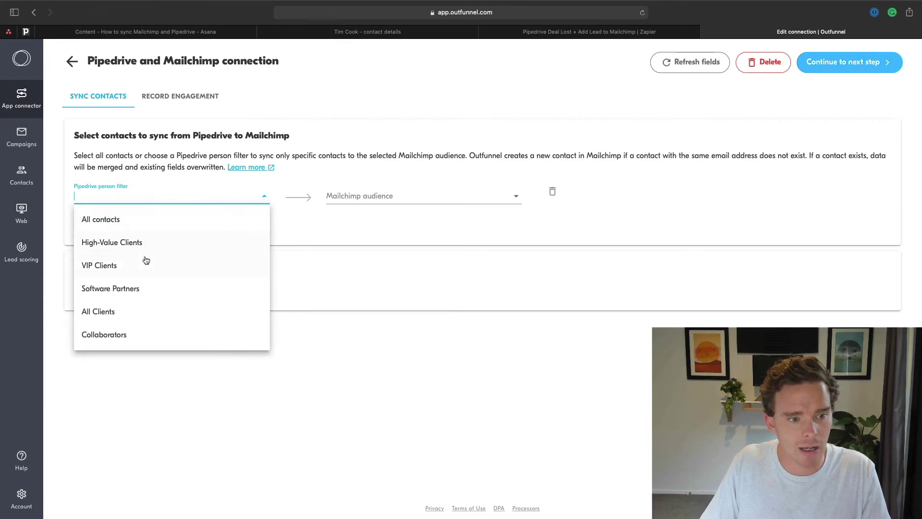
{"action": "scroll", "coordinate": [146, 260], "scroll_direction": "down", "scroll_amount": 9}
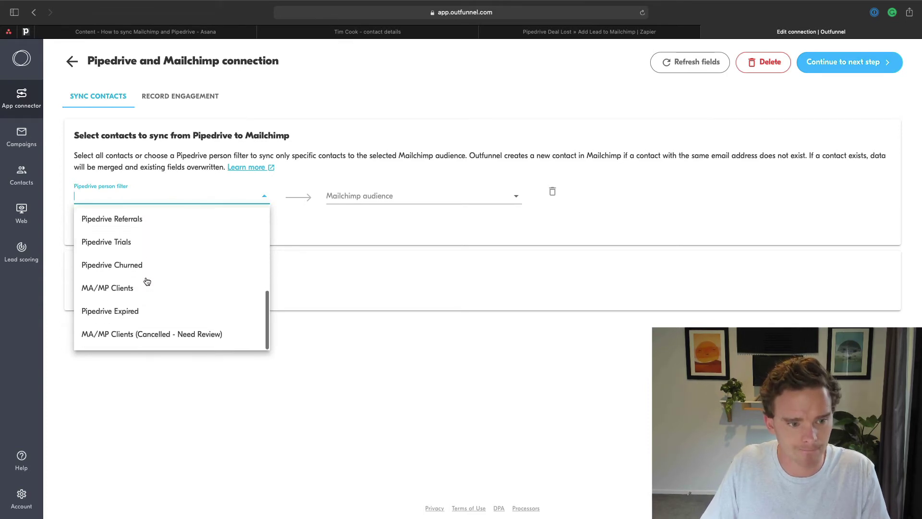
{"action": "scroll", "coordinate": [145, 279], "scroll_direction": "up", "scroll_amount": 10}
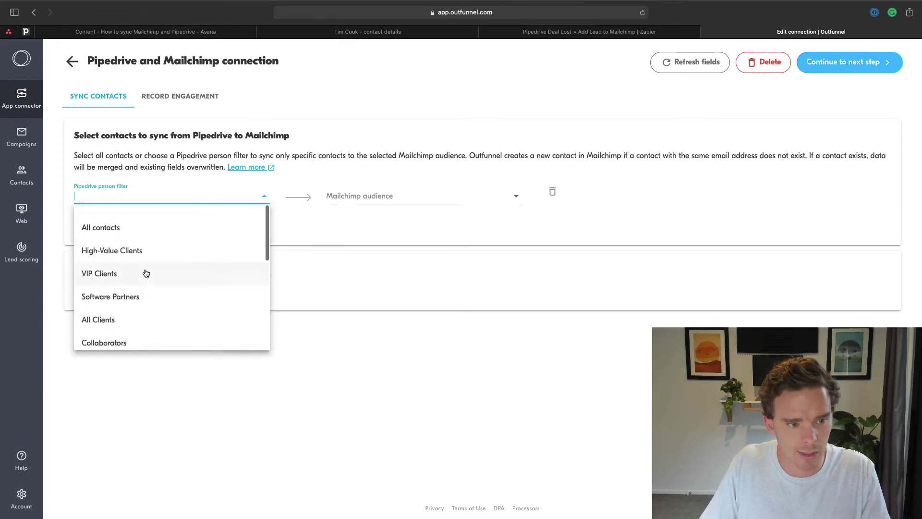
{"action": "left_click", "coordinate": [126, 245]}
{"action": "left_click", "coordinate": [339, 198]}
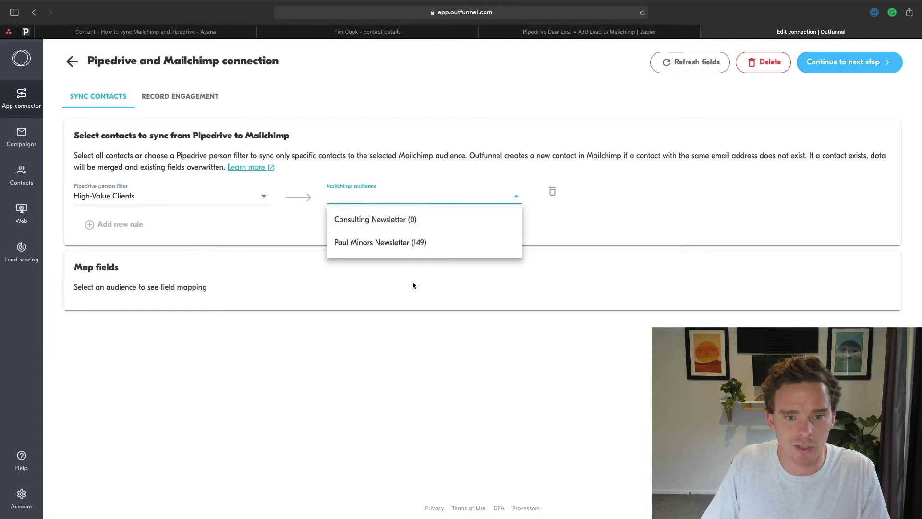
{"action": "left_click", "coordinate": [379, 242]}
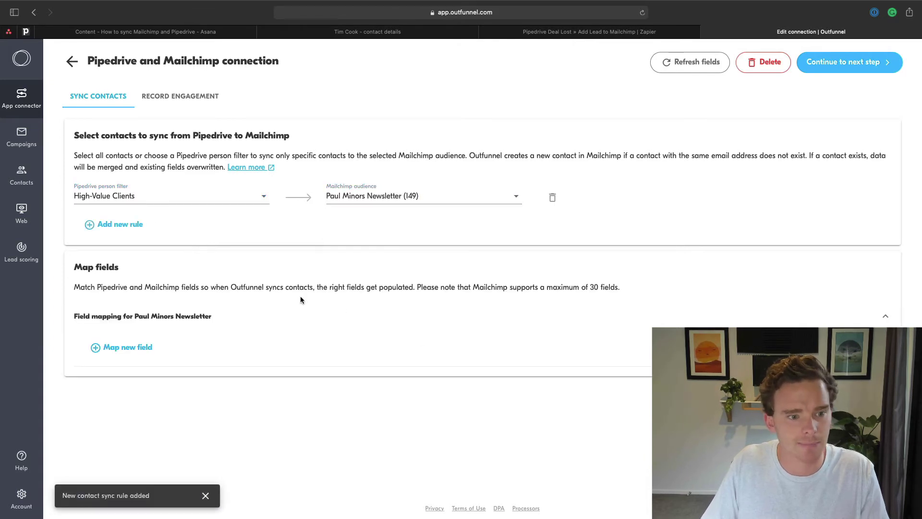
Add a second rule sending VIP Clients to the 149-subscriber newsletter audience.
{"action": "left_click", "coordinate": [133, 225]}
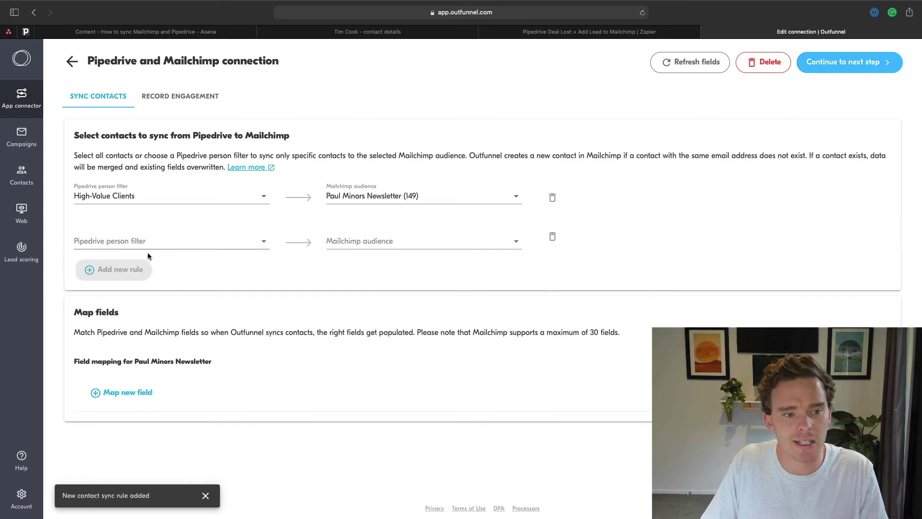
{"action": "left_click", "coordinate": [167, 243]}
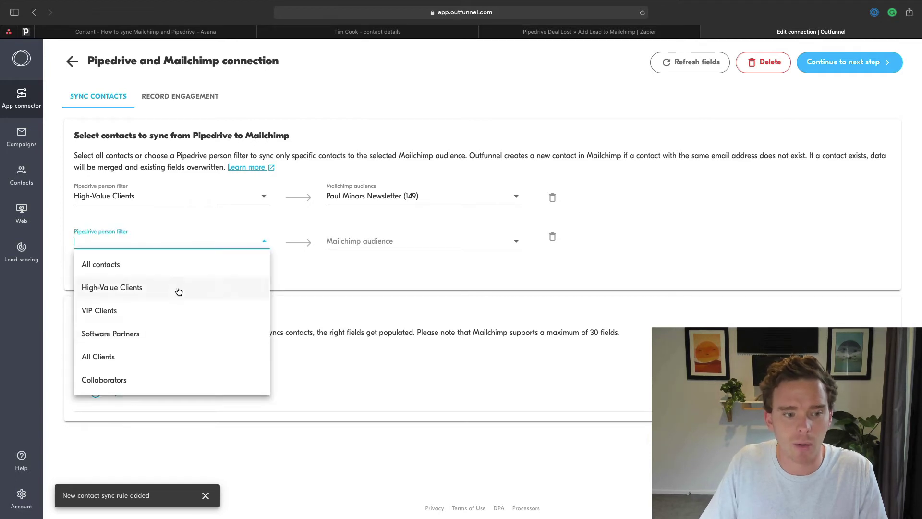
{"action": "scroll", "coordinate": [143, 307], "scroll_direction": "down", "scroll_amount": 1}
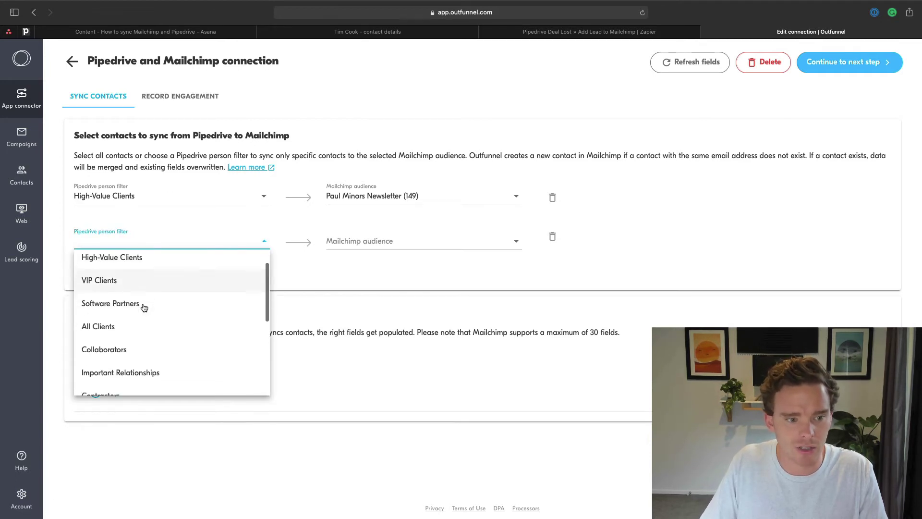
{"action": "left_click", "coordinate": [134, 282]}
{"action": "left_click", "coordinate": [351, 242]}
{"action": "left_click", "coordinate": [360, 287]}
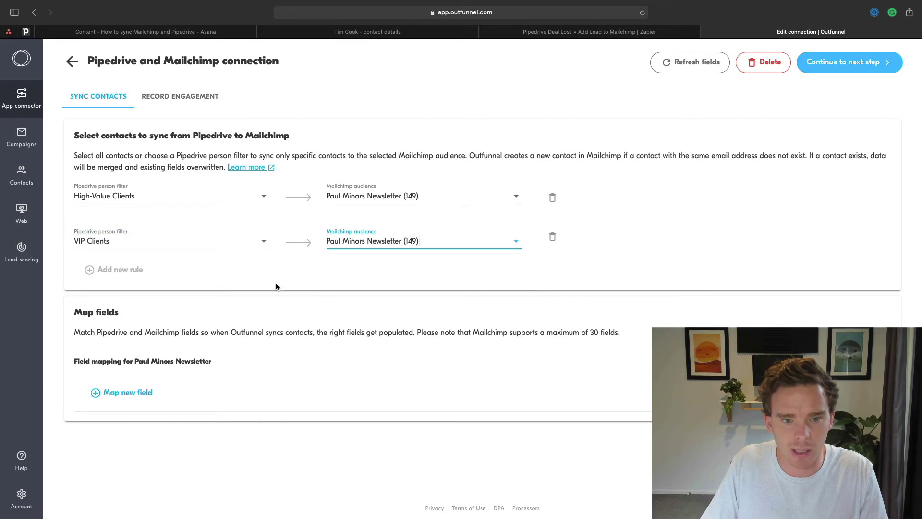
Add a third rule sending Software Partners to the Consulting Newsletter.
{"action": "left_click", "coordinate": [95, 269]}
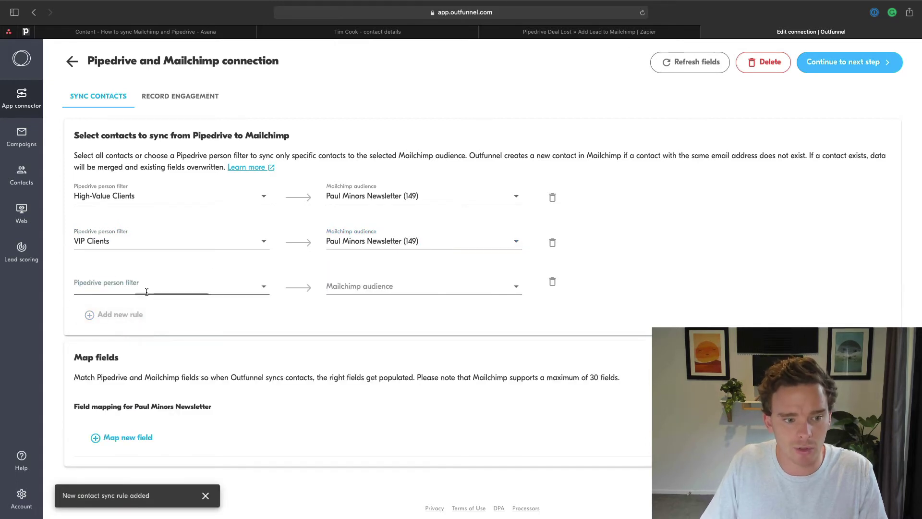
{"action": "left_click", "coordinate": [144, 288]}
{"action": "left_click", "coordinate": [155, 380]}
{"action": "left_click", "coordinate": [356, 283]}
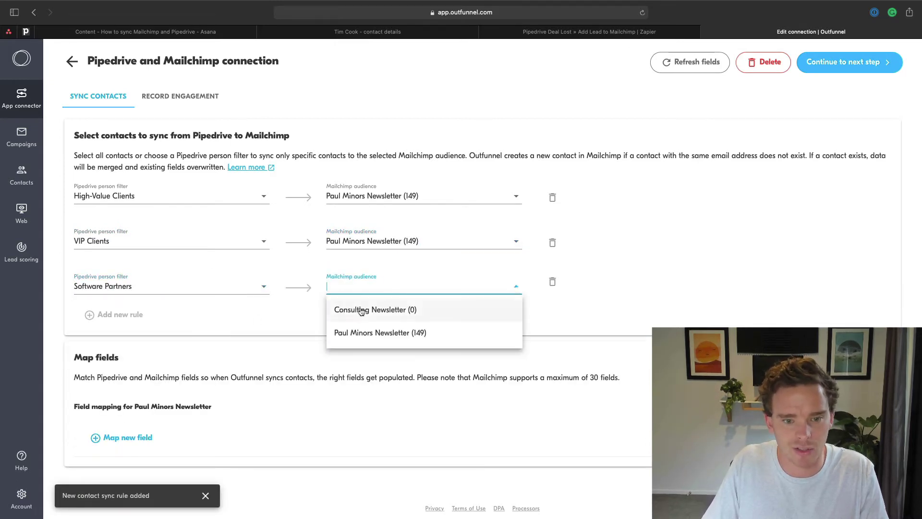
{"action": "left_click", "coordinate": [360, 310]}
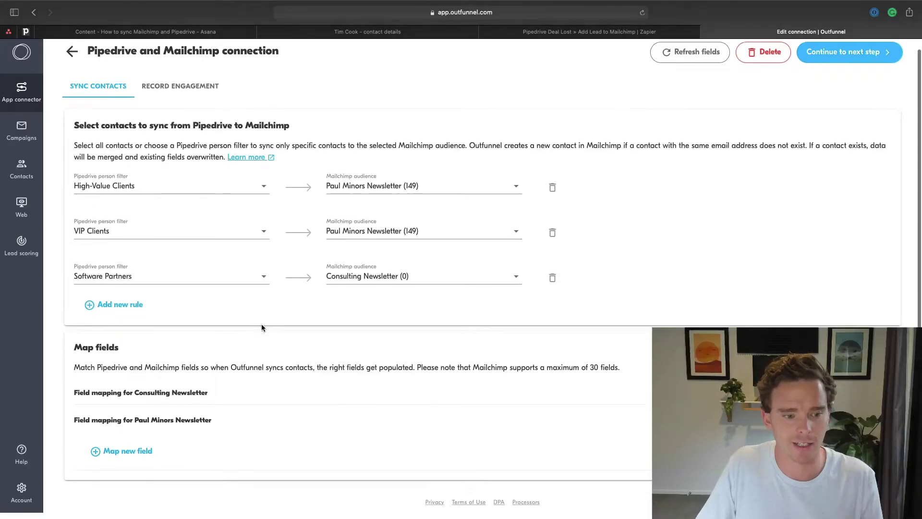
Map Pipedrive First name to Mailchimp First Name for the Consulting Newsletter.
{"action": "left_click", "coordinate": [417, 397]}
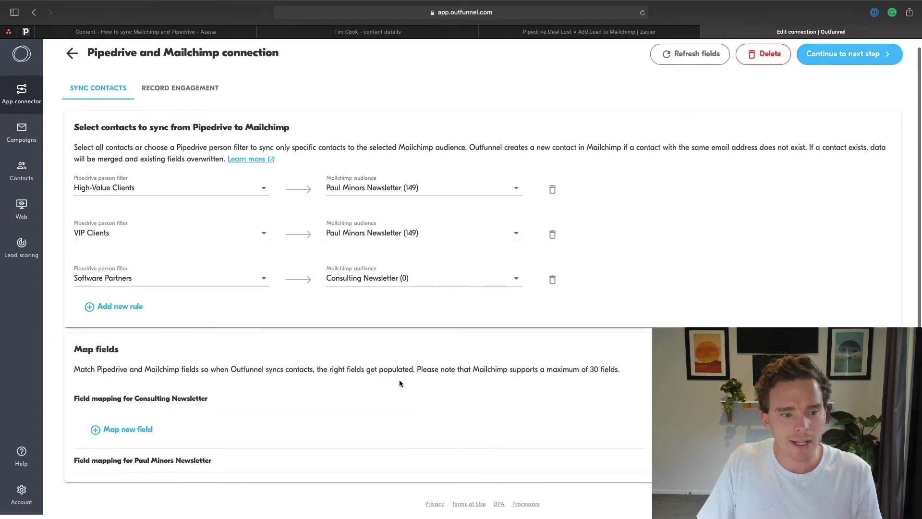
{"action": "left_click", "coordinate": [121, 433]}
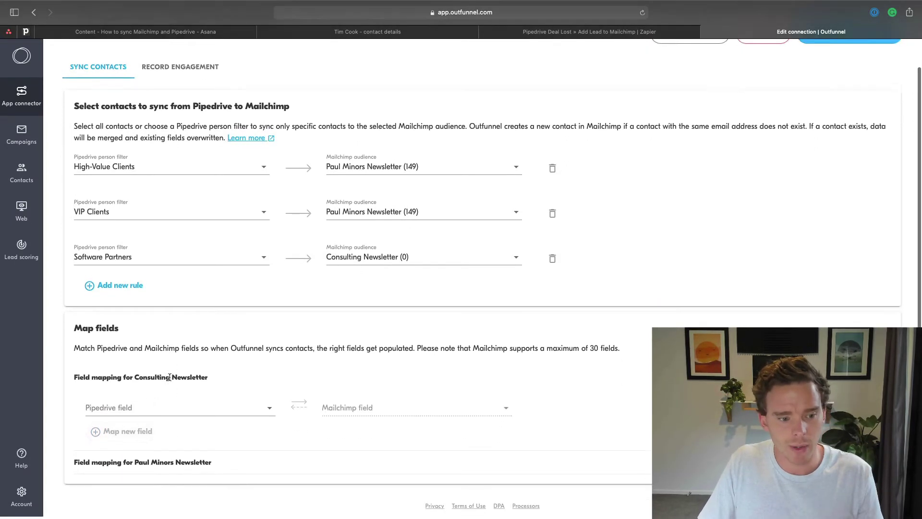
{"action": "left_click", "coordinate": [169, 407]}
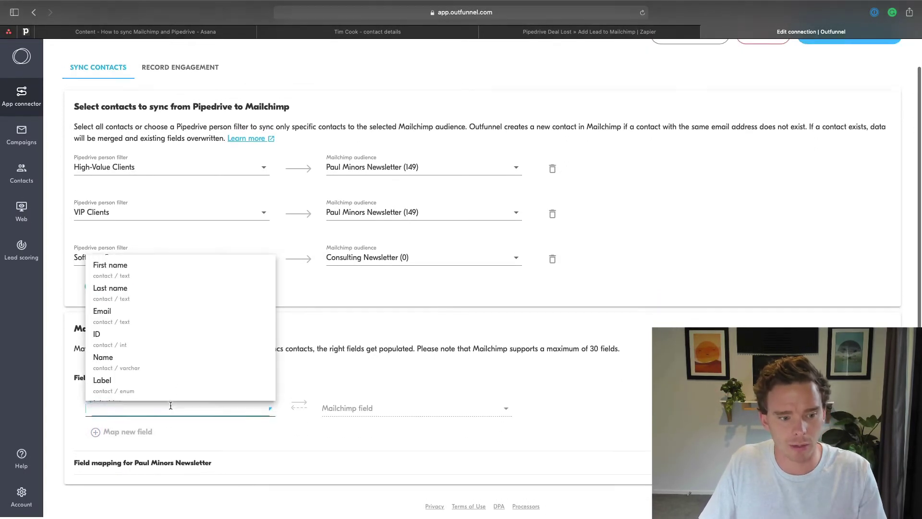
{"action": "left_click", "coordinate": [149, 272]}
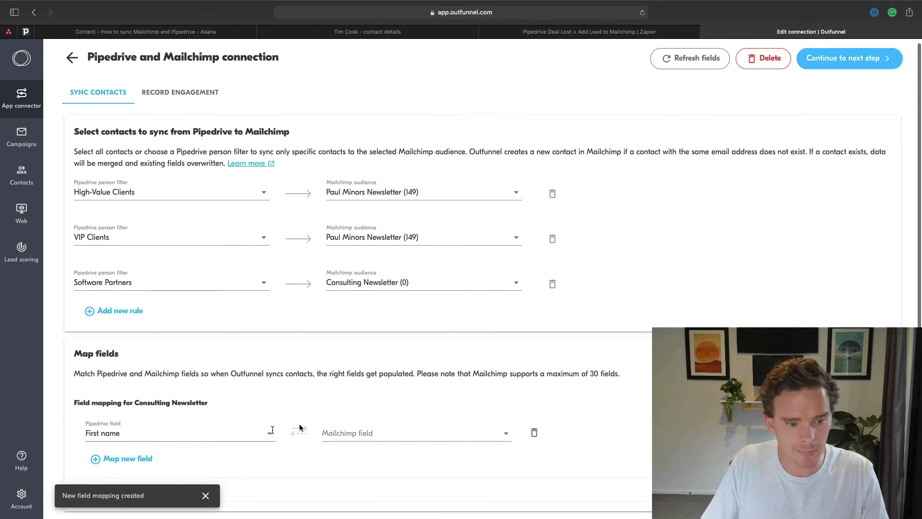
{"action": "left_click", "coordinate": [346, 433]}
{"action": "left_click", "coordinate": [350, 313]}
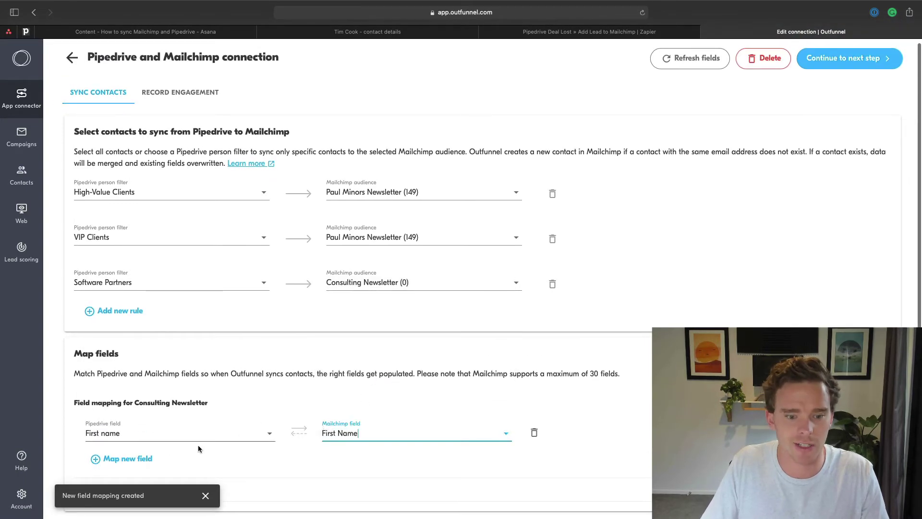
Add a second mapping row pairing Pipedrive Email with Mailchimp Email.
{"action": "left_click", "coordinate": [124, 459]}
{"action": "scroll", "coordinate": [140, 401], "scroll_direction": "down", "scroll_amount": 2}
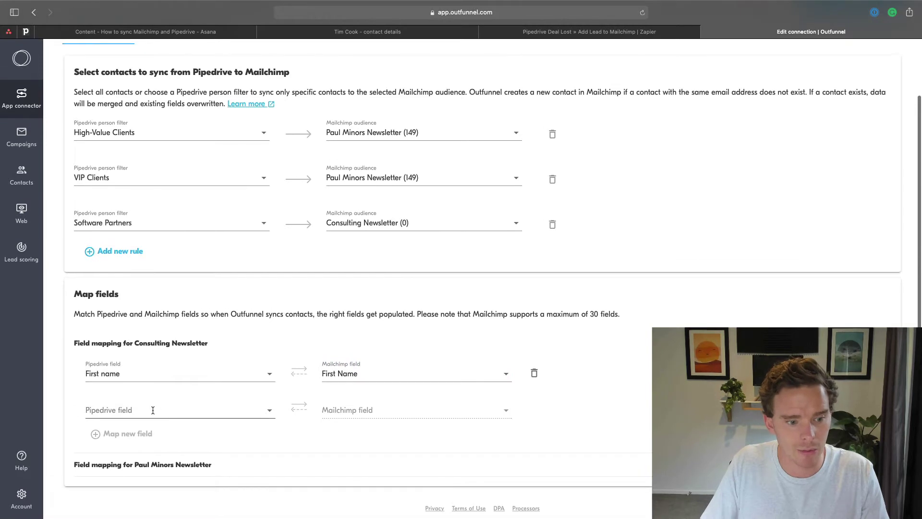
{"action": "left_click", "coordinate": [149, 409]}
{"action": "left_click", "coordinate": [102, 315]}
{"action": "left_click", "coordinate": [360, 408]}
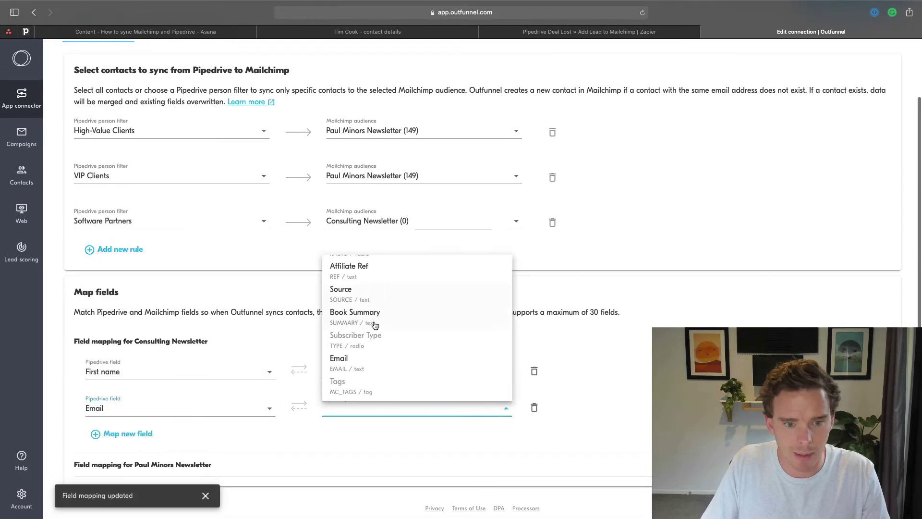
{"action": "scroll", "coordinate": [375, 325], "scroll_direction": "up", "scroll_amount": 5}
{"action": "left_click", "coordinate": [353, 271]}
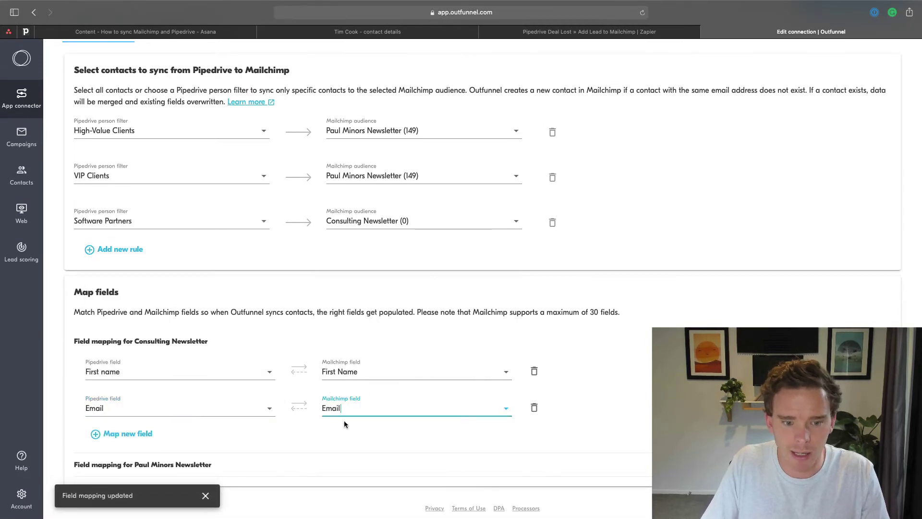
Add a third row, browse the field choices without picking, then show the Paul Minors Newsletter mapping.
{"action": "left_click", "coordinate": [129, 435]}
{"action": "scroll", "coordinate": [151, 431], "scroll_direction": "down", "scroll_amount": 1}
{"action": "left_click", "coordinate": [202, 406]}
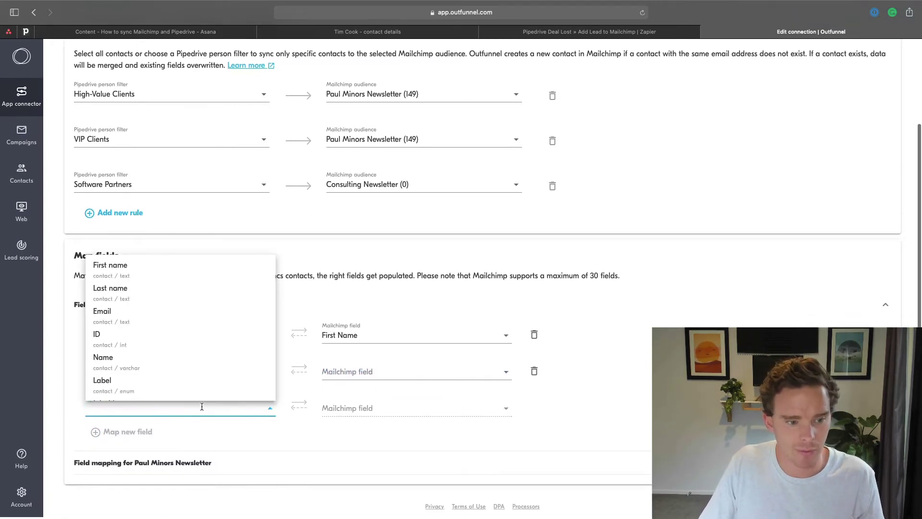
{"action": "scroll", "coordinate": [171, 341], "scroll_direction": "down", "scroll_amount": 2}
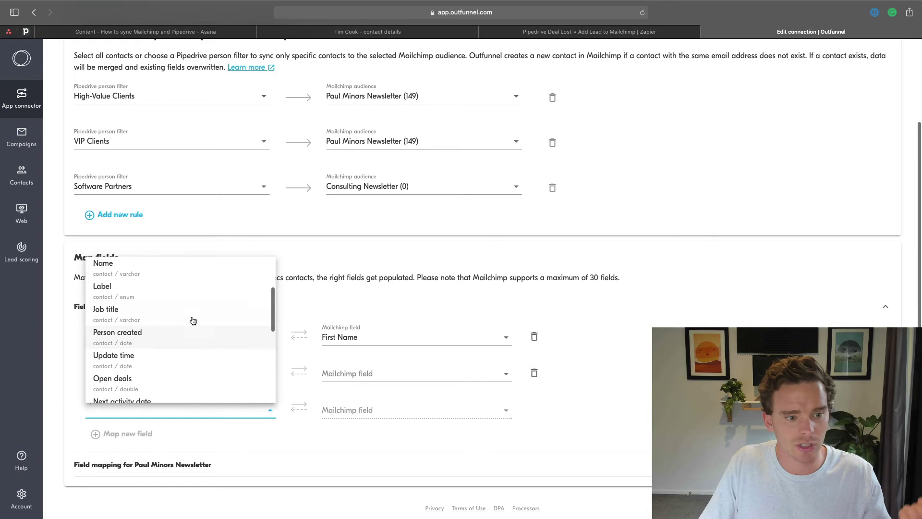
{"action": "scroll", "coordinate": [194, 327], "scroll_direction": "down", "scroll_amount": 5}
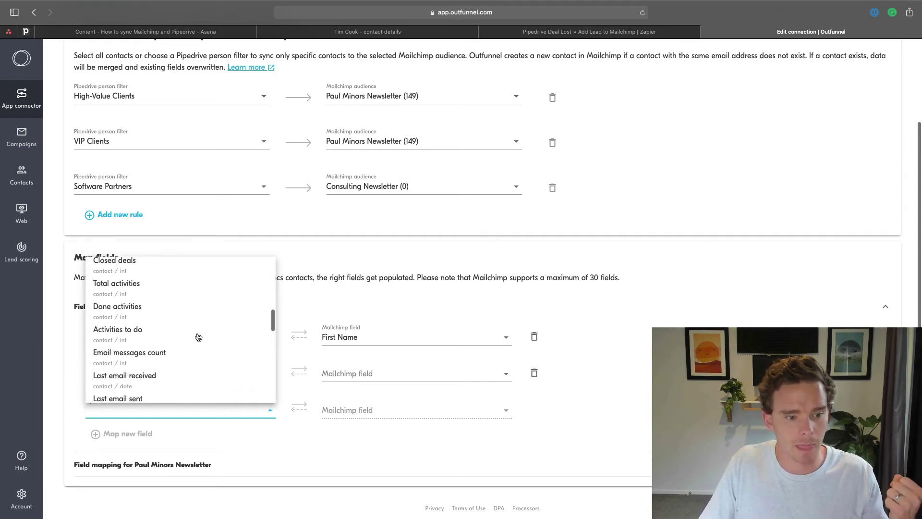
{"action": "scroll", "coordinate": [195, 341], "scroll_direction": "up", "scroll_amount": 8}
{"action": "left_click", "coordinate": [359, 405]}
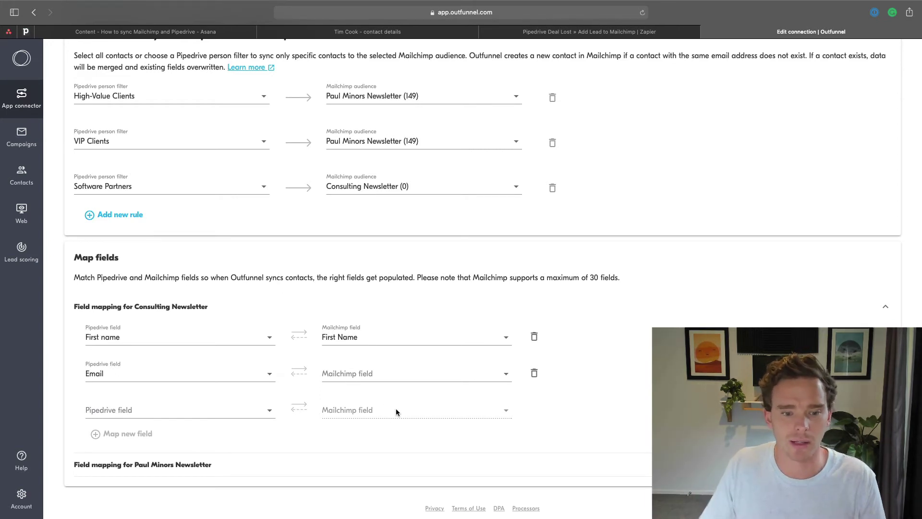
{"action": "left_click", "coordinate": [390, 378]}
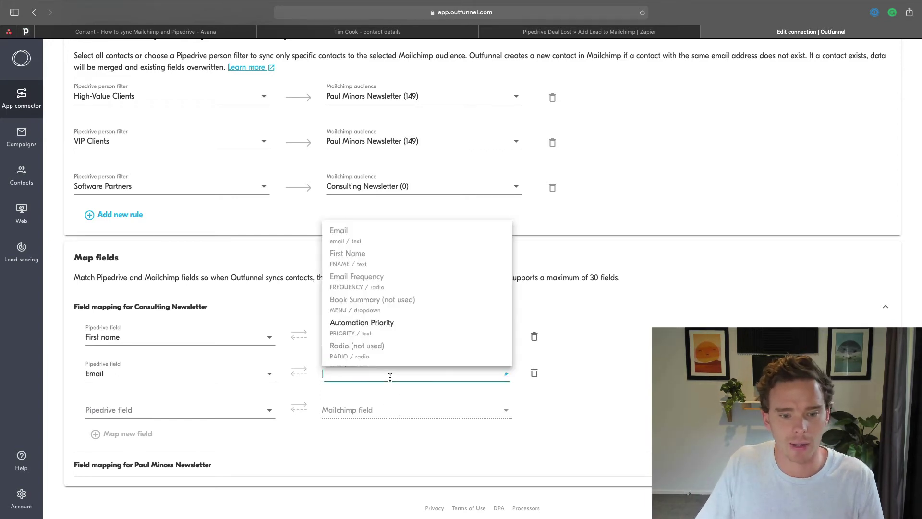
{"action": "left_click", "coordinate": [612, 431]}
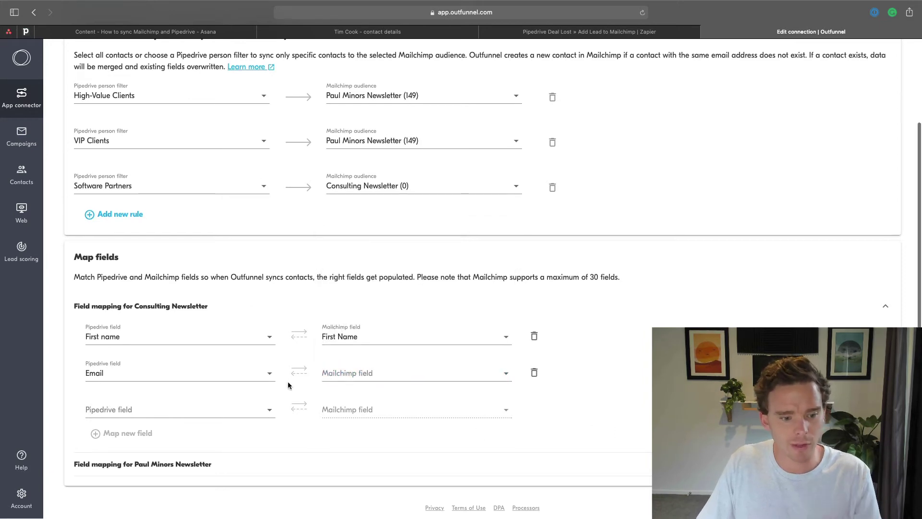
{"action": "left_click", "coordinate": [270, 464]}
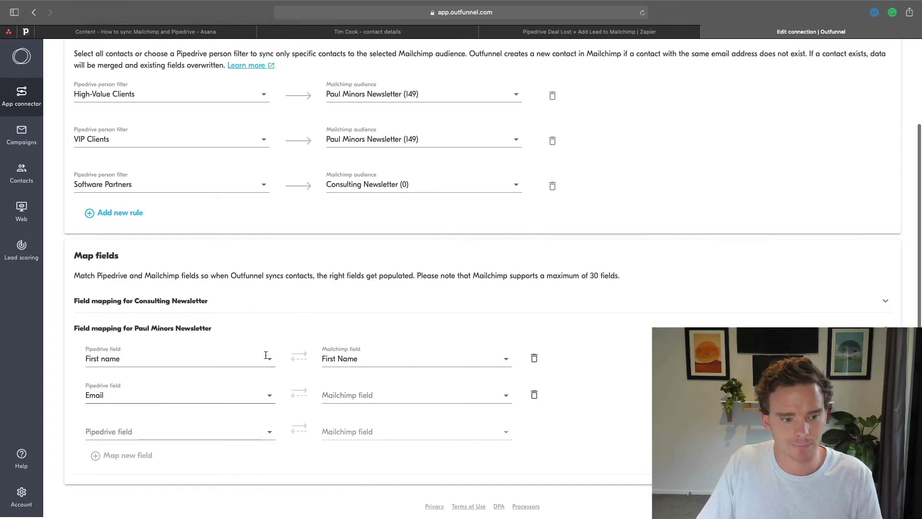
{"action": "scroll", "coordinate": [336, 324], "scroll_direction": "up", "scroll_amount": 3}
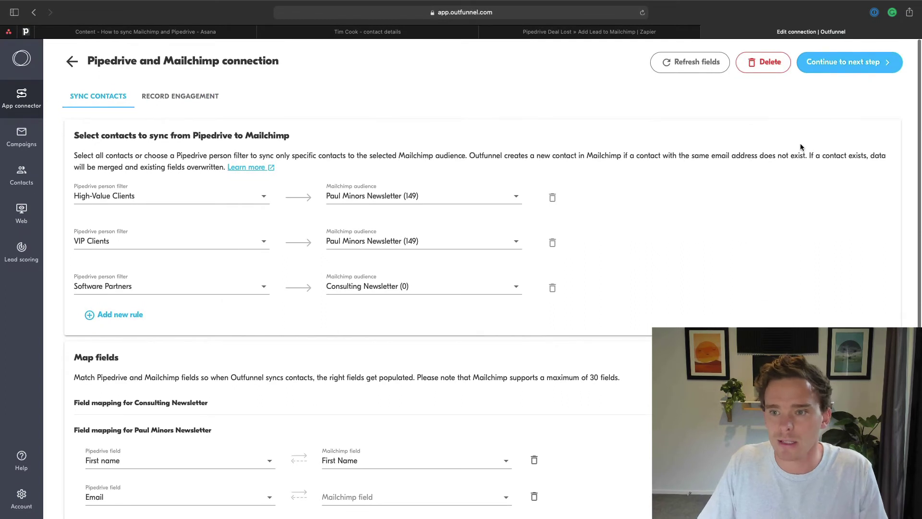
Turn on Outfunnel engagement recording for the Paul Minors Newsletter audience.
{"action": "left_click", "coordinate": [856, 65]}
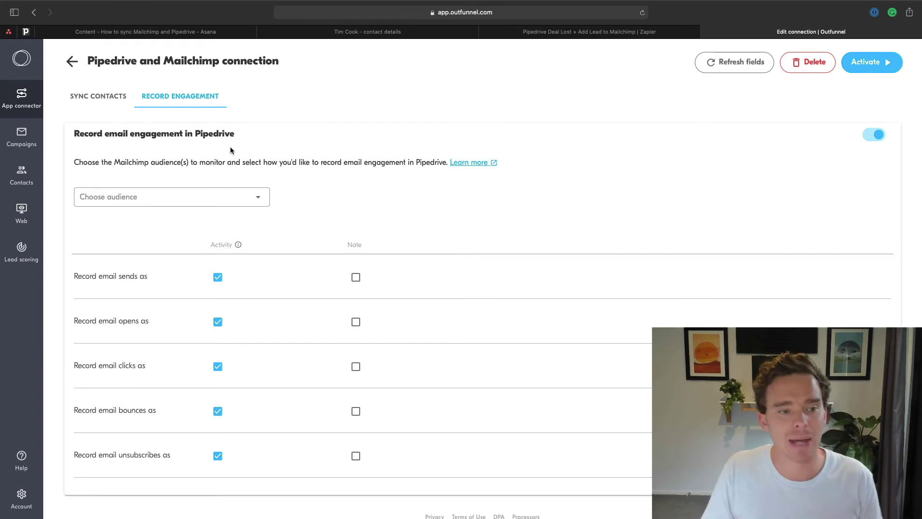
{"action": "scroll", "coordinate": [229, 151], "scroll_direction": "down", "scroll_amount": 1}
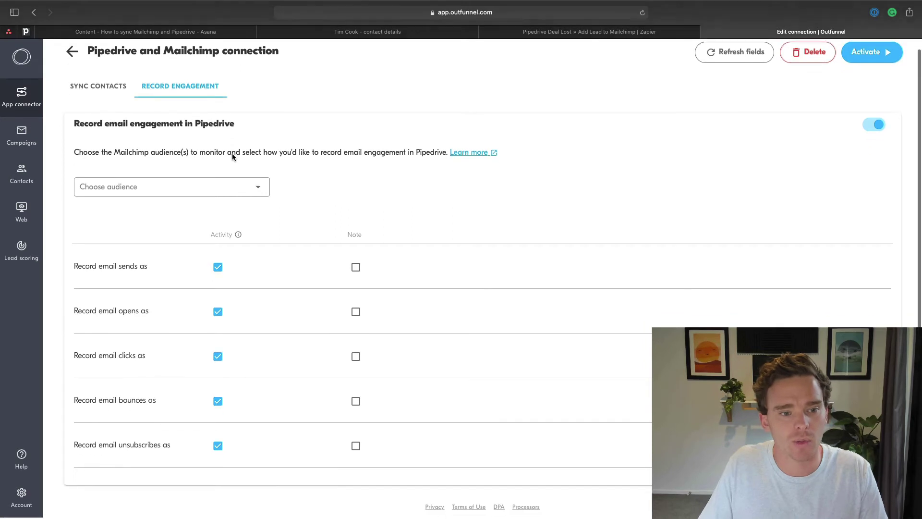
{"action": "left_click", "coordinate": [169, 187]}
{"action": "left_click", "coordinate": [137, 236]}
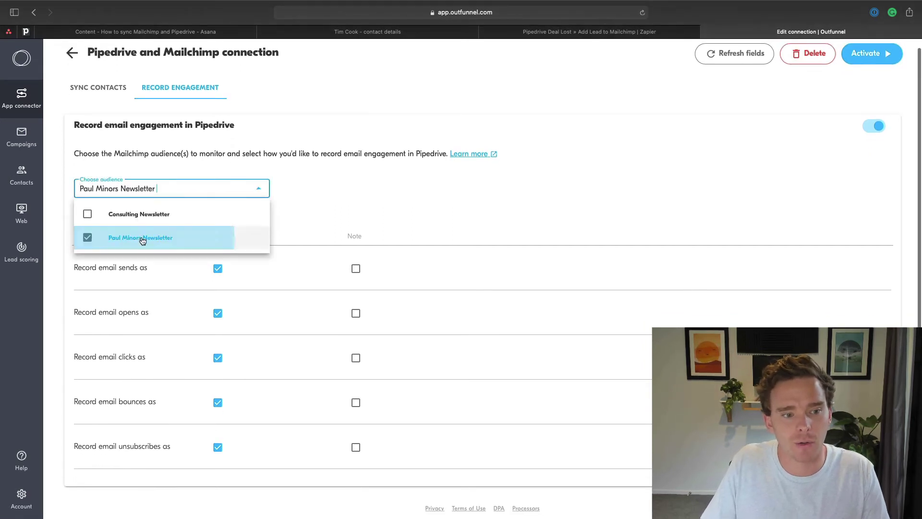
{"action": "left_click", "coordinate": [365, 214]}
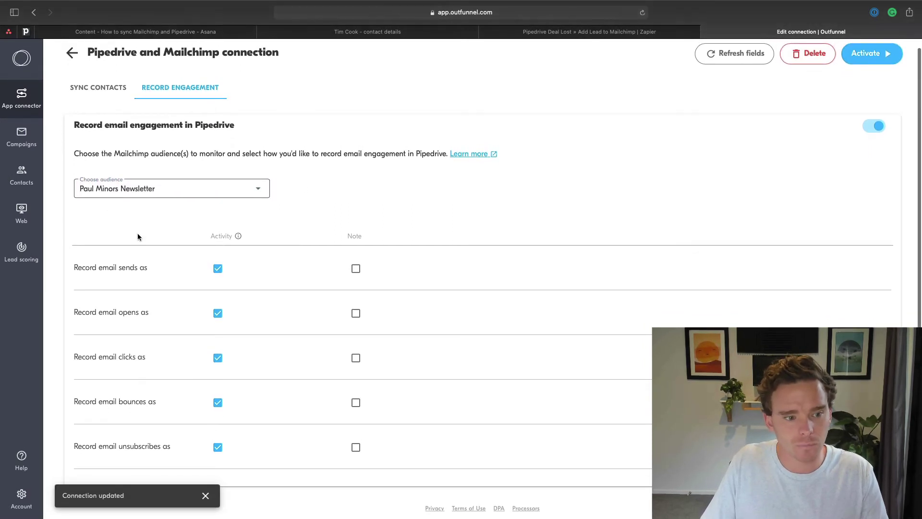
{"action": "scroll", "coordinate": [135, 236], "scroll_direction": "up", "scroll_amount": 1}
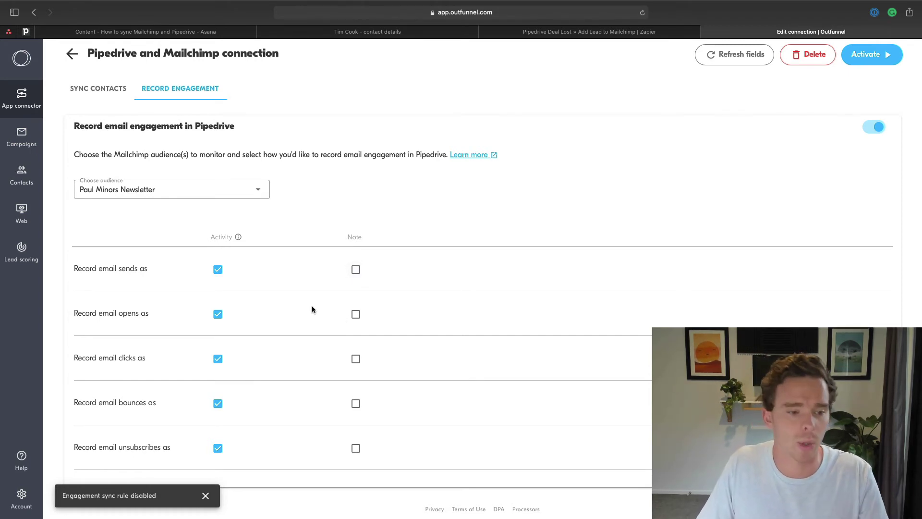
{"action": "scroll", "coordinate": [302, 317], "scroll_direction": "down", "scroll_amount": 1}
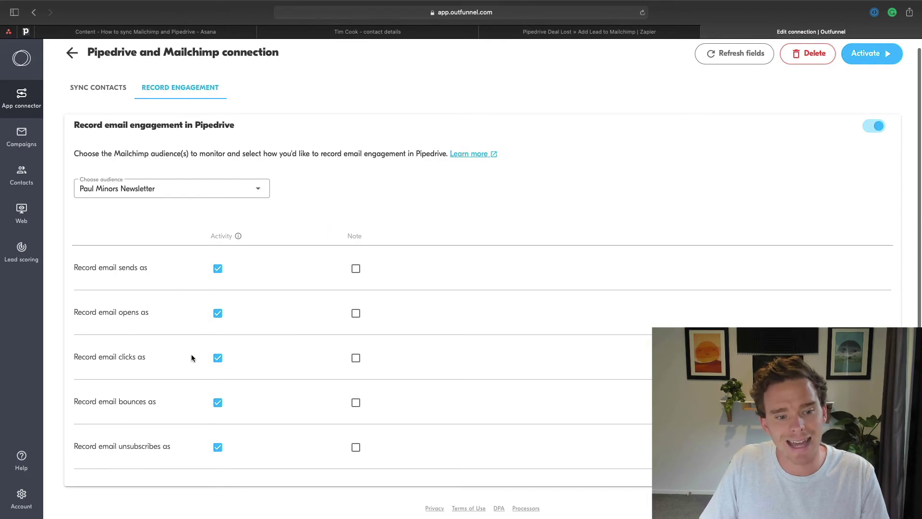
Log email bounces in Pipedrive as notes instead of activities.
{"action": "left_click", "coordinate": [218, 402]}
{"action": "left_click", "coordinate": [356, 403]}
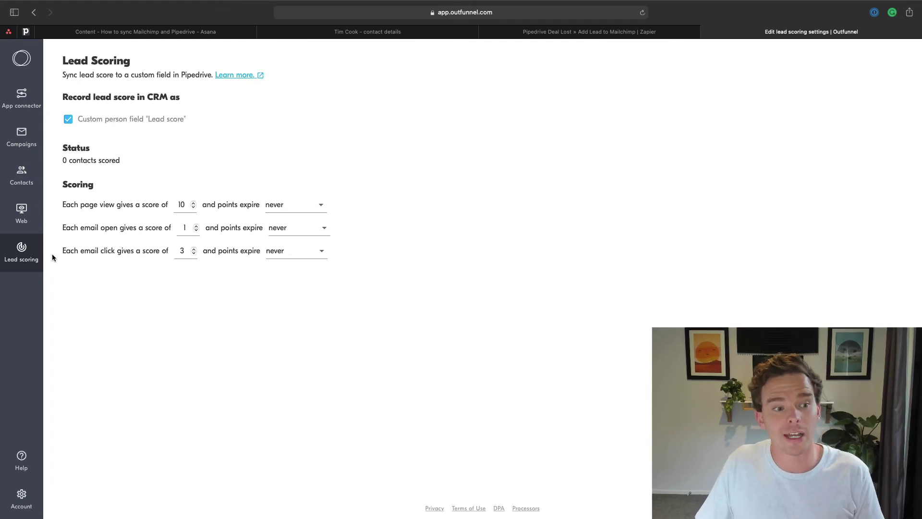
Set page-view lead score points to expire in 30 days, then return to the Pipedrive contact.
{"action": "left_click", "coordinate": [25, 212]}
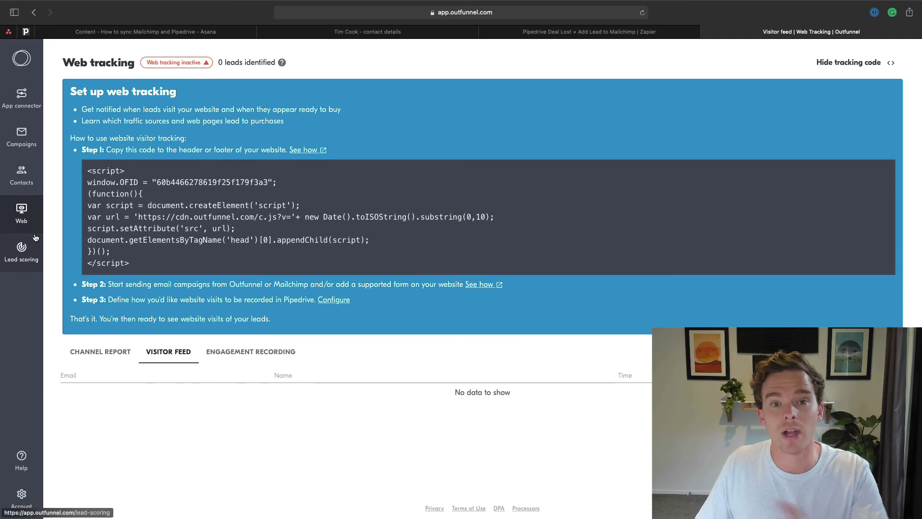
{"action": "left_click", "coordinate": [19, 259]}
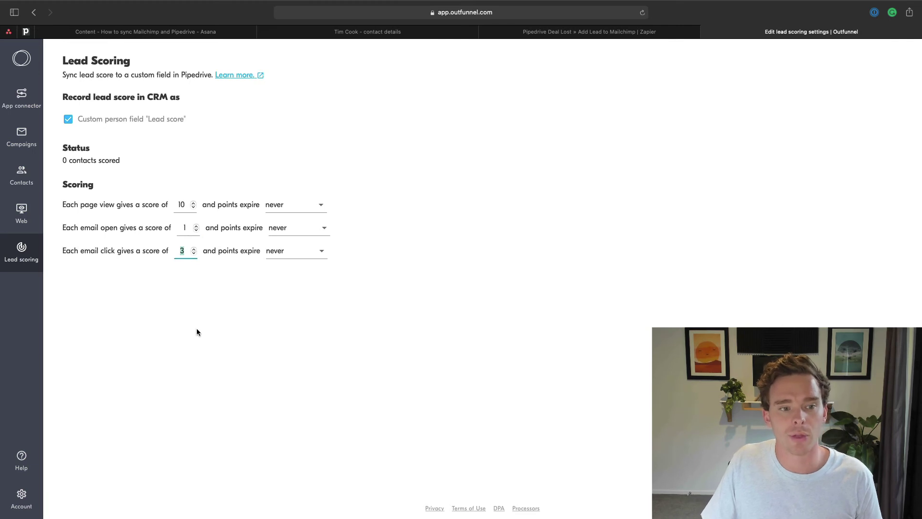
{"action": "left_click", "coordinate": [284, 206]}
{"action": "left_click", "coordinate": [399, 241]}
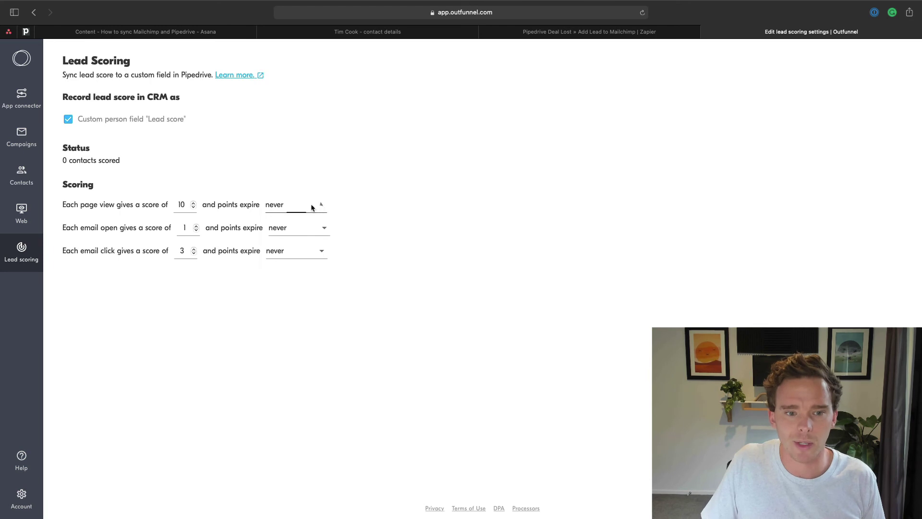
{"action": "left_click", "coordinate": [313, 205]}
{"action": "left_click", "coordinate": [411, 237]}
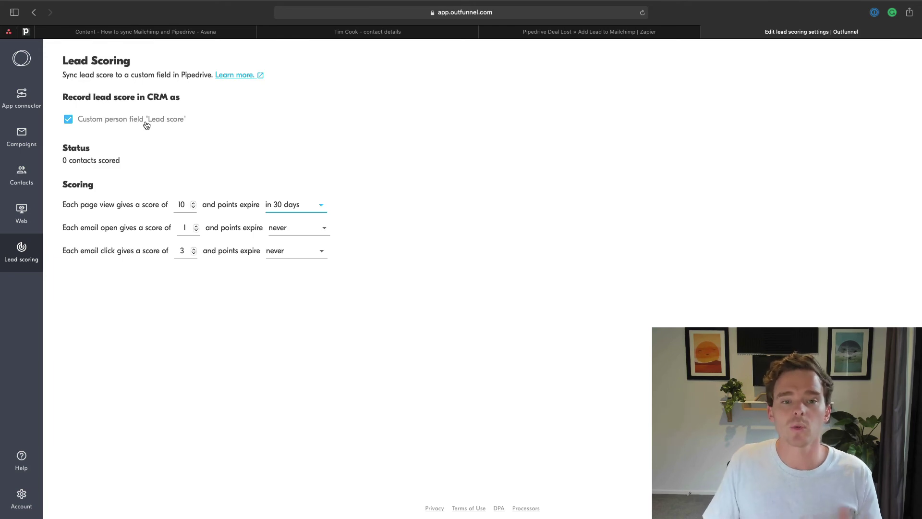
{"action": "left_click", "coordinate": [350, 31]}
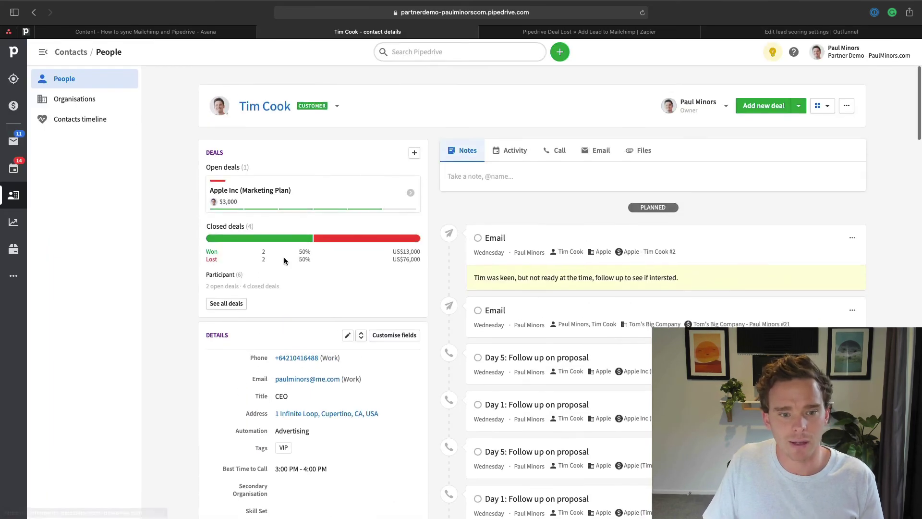
Scan the contact's Pipedrive Details panel, then go back to Outfunnel's Lead Scoring settings.
{"action": "scroll", "coordinate": [284, 260], "scroll_direction": "down", "scroll_amount": 3}
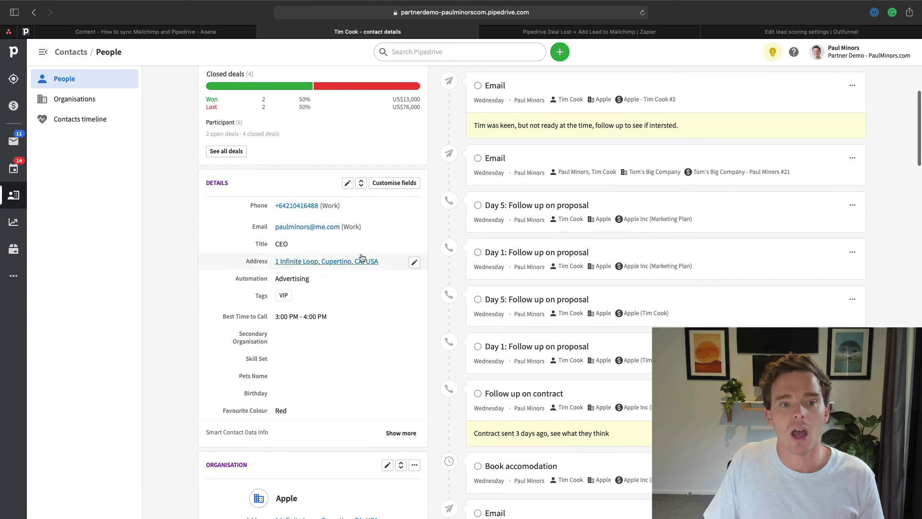
{"action": "scroll", "coordinate": [361, 258], "scroll_direction": "up", "scroll_amount": 3}
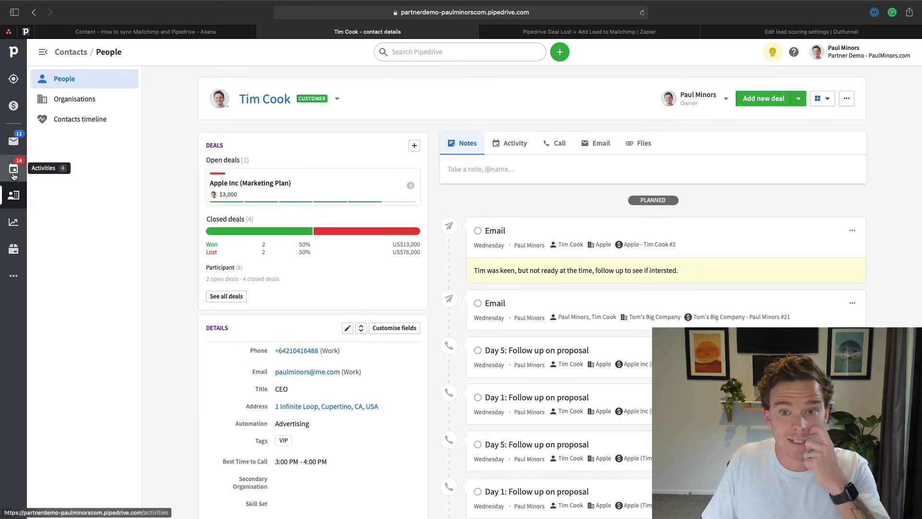
{"action": "left_click", "coordinate": [749, 30]}
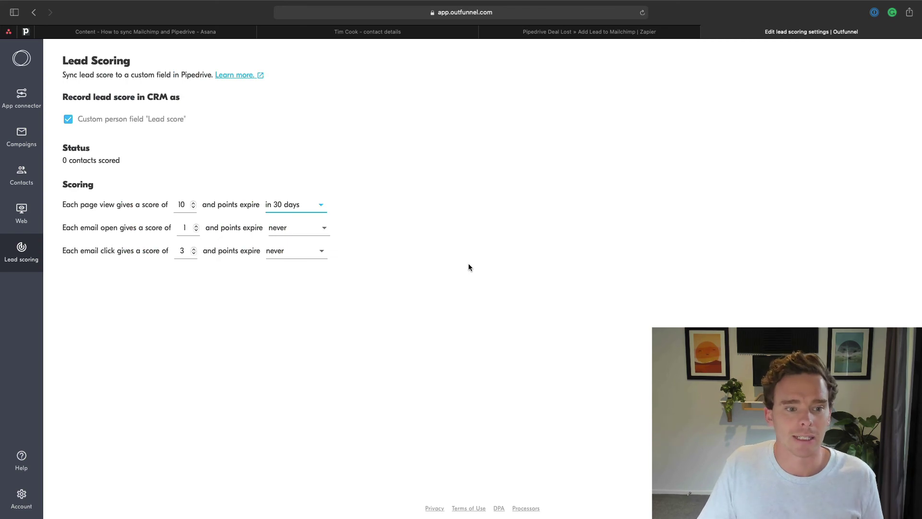